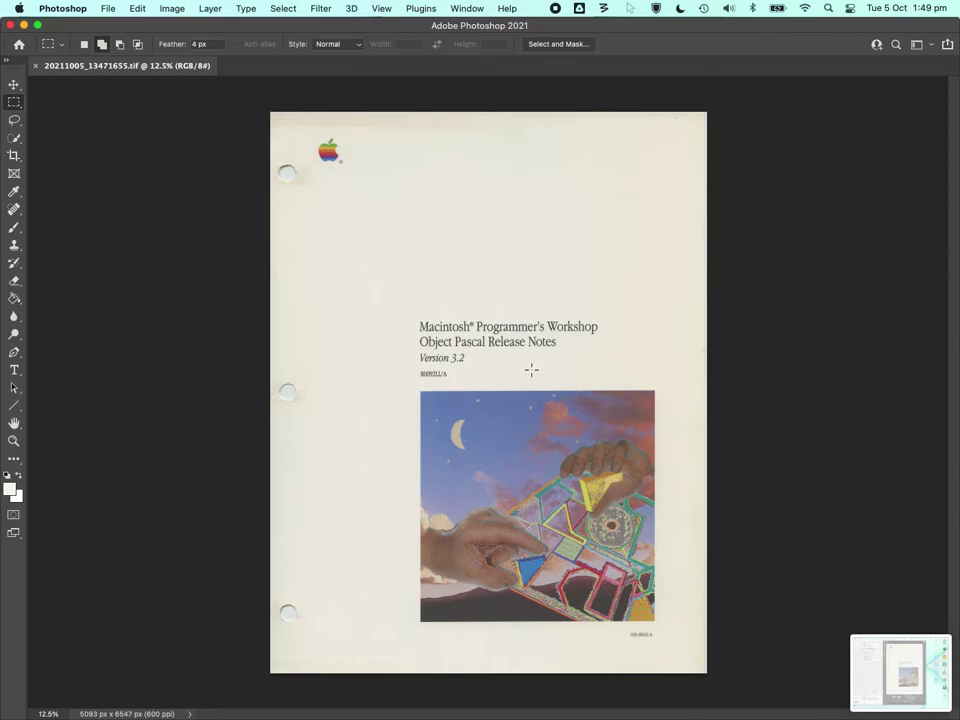
Zoom the cover illustration to 25% and scroll it into view
left_click(14, 440)
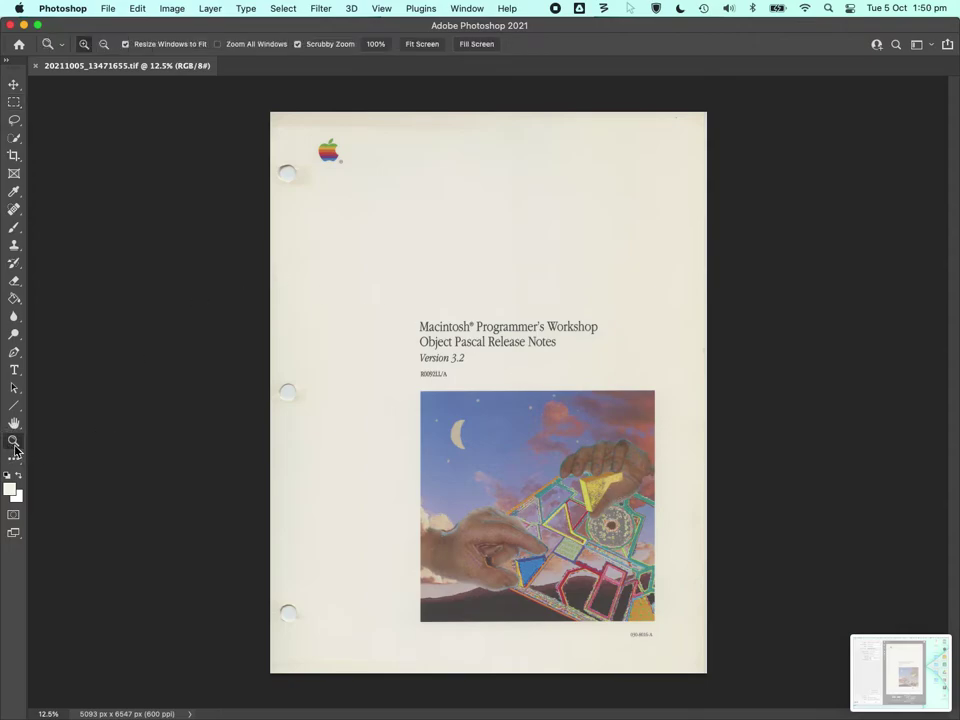
left_click(609, 471)
left_click(609, 471)
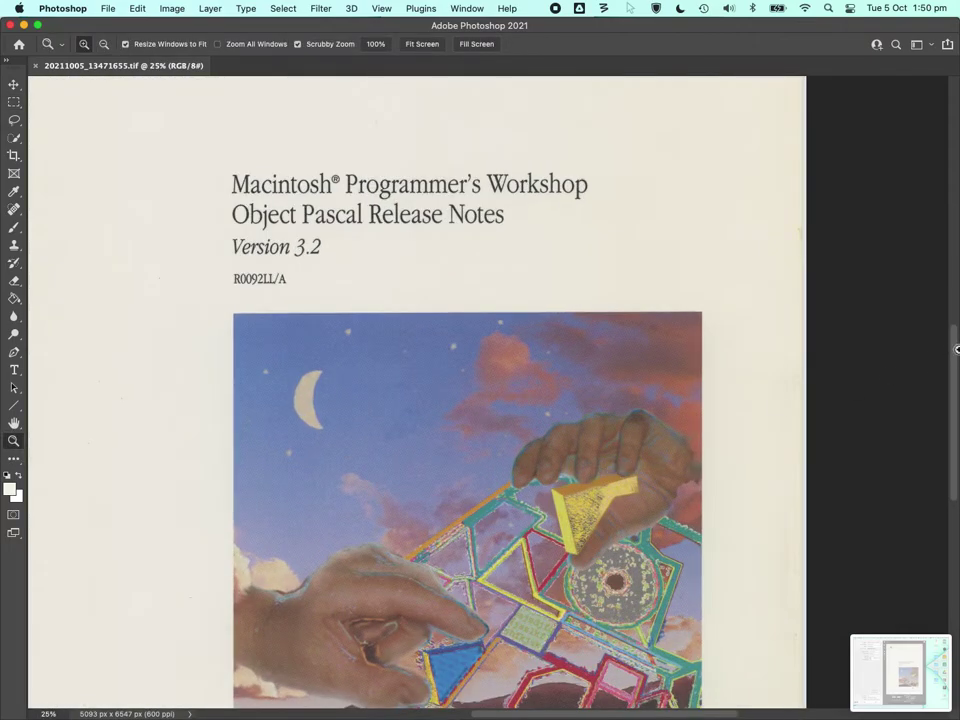
left_click_drag(957, 355, 949, 396)
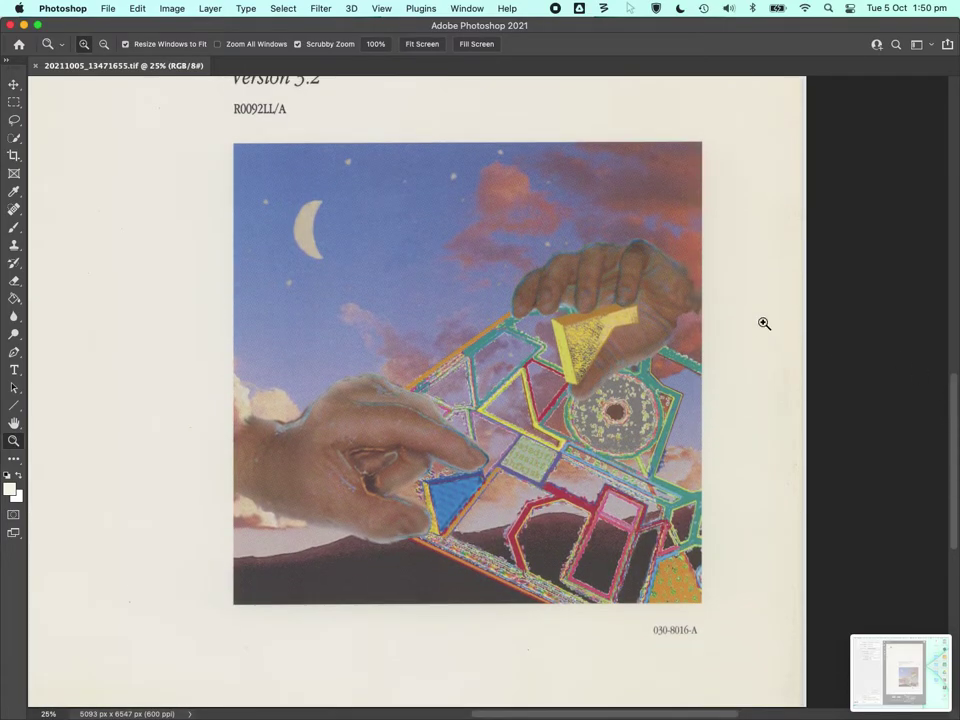
left_click(15, 103)
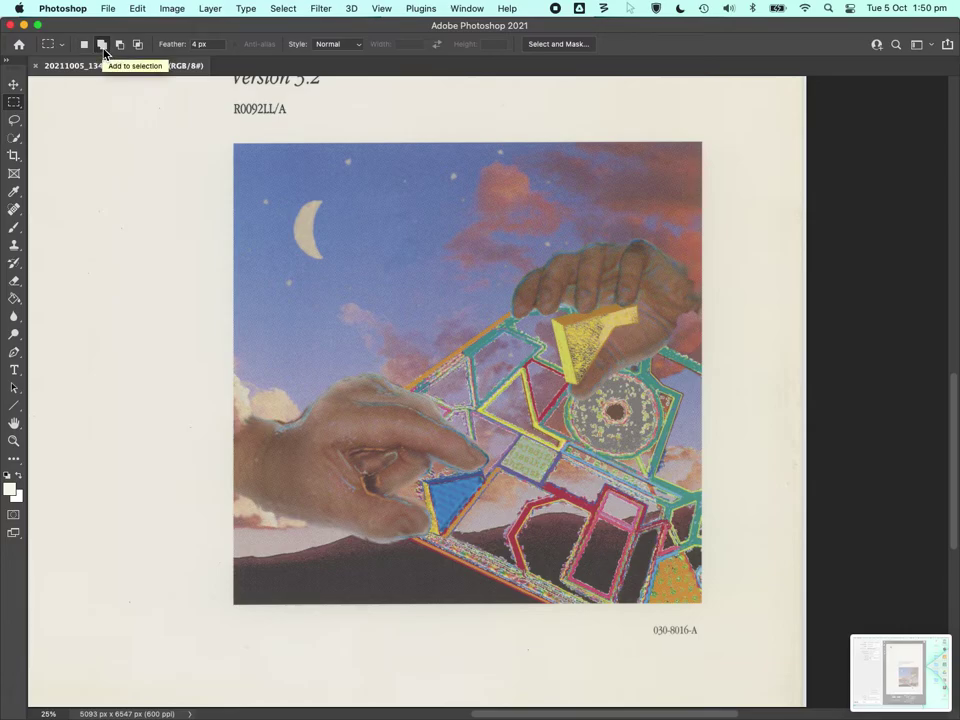
Select the whole illustration and apply the Sattva Descreen filter, previewing at 50%
left_click_drag(230, 142, 706, 605)
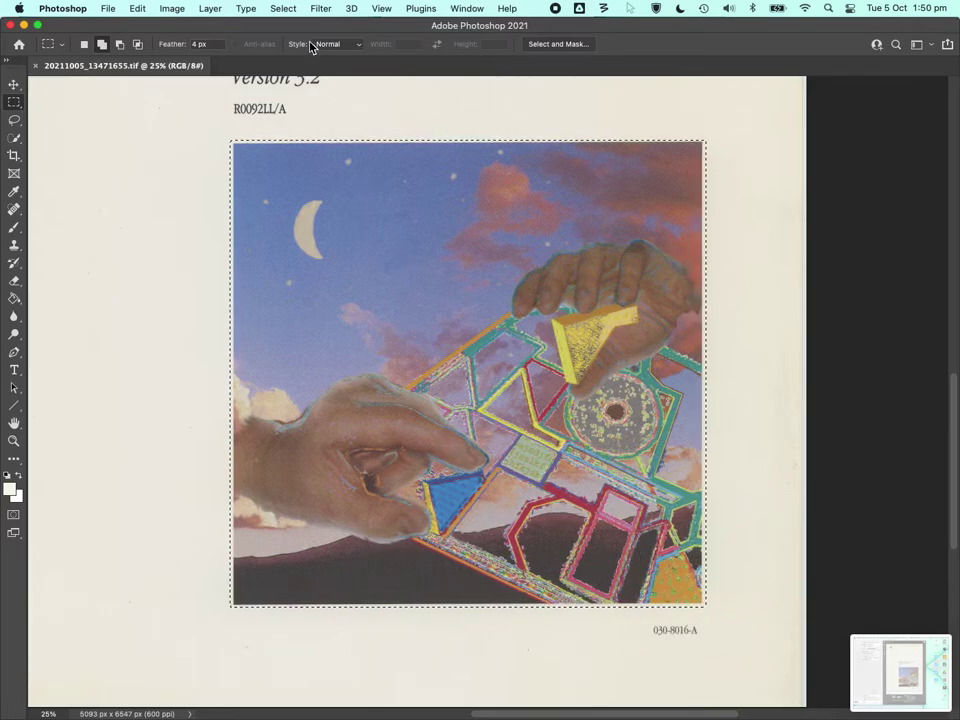
left_click(320, 8)
mouse_move(435, 323)
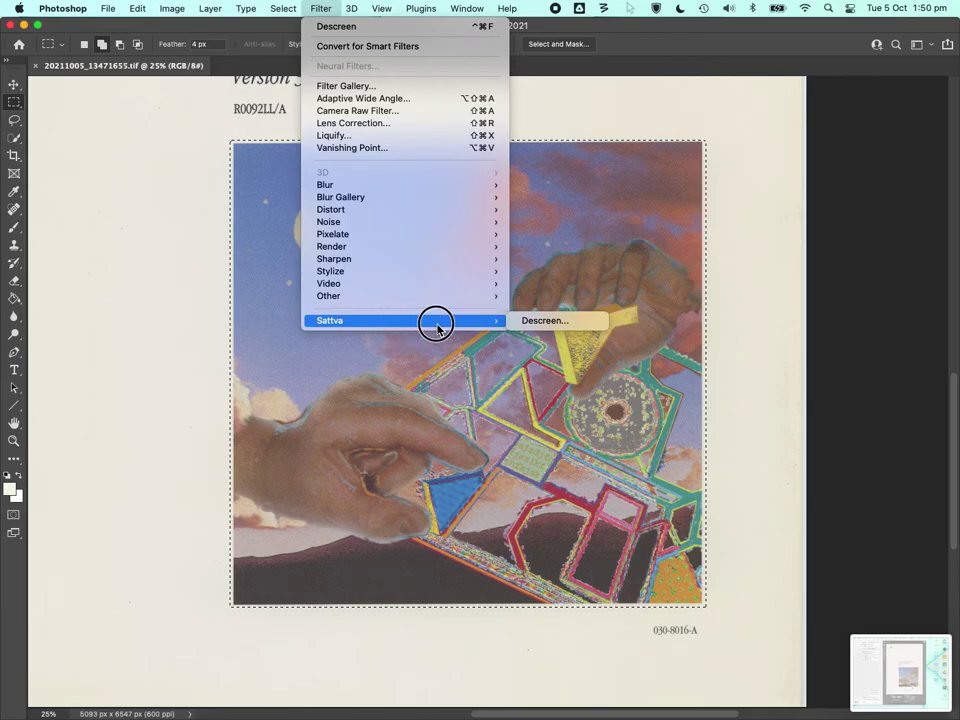
left_click(548, 321)
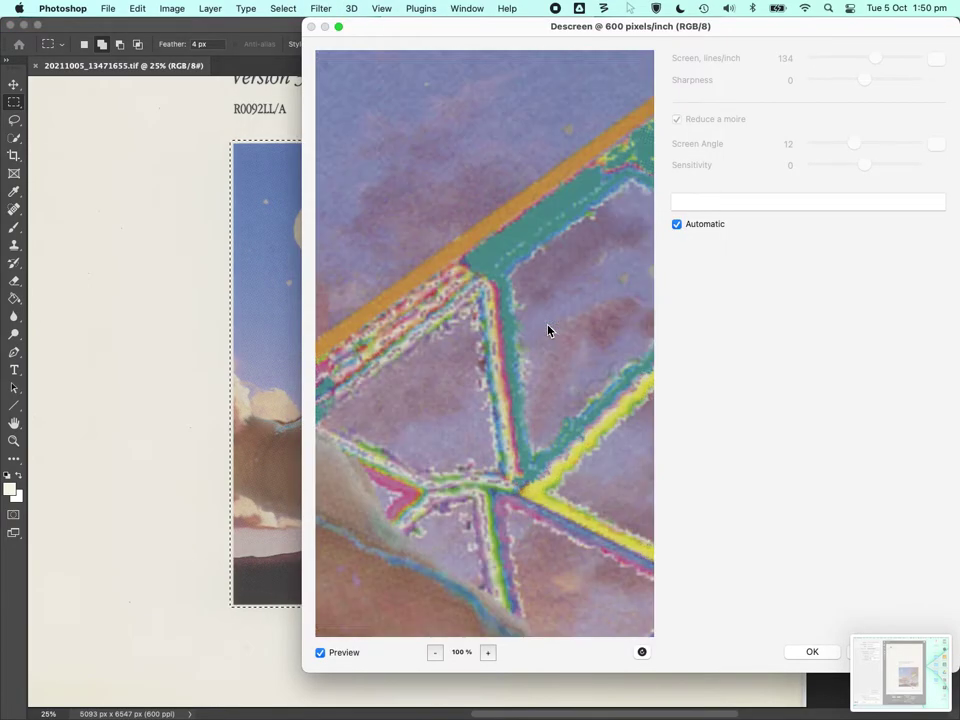
left_click(434, 652)
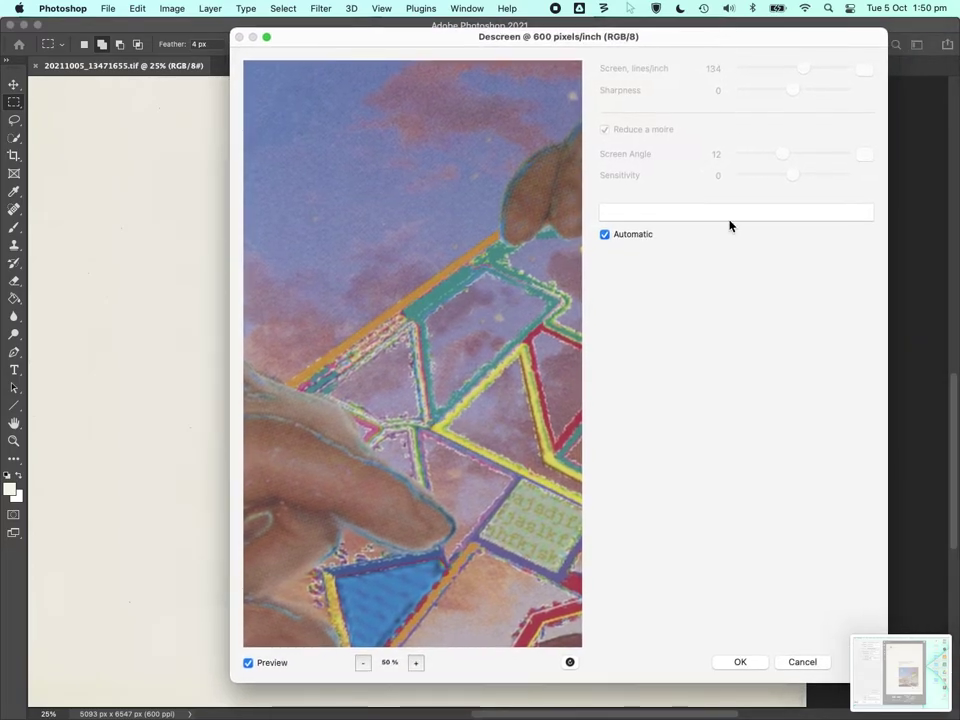
left_click(739, 665)
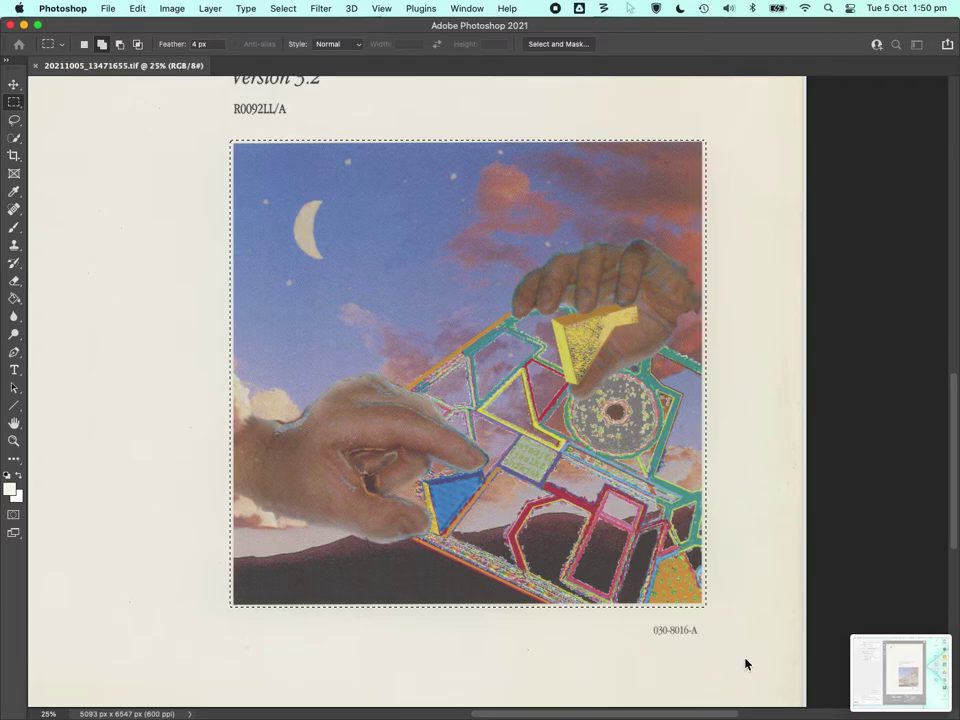
Deselect the illustration and switch to the Epson Scan 2 window
right_click(582, 464)
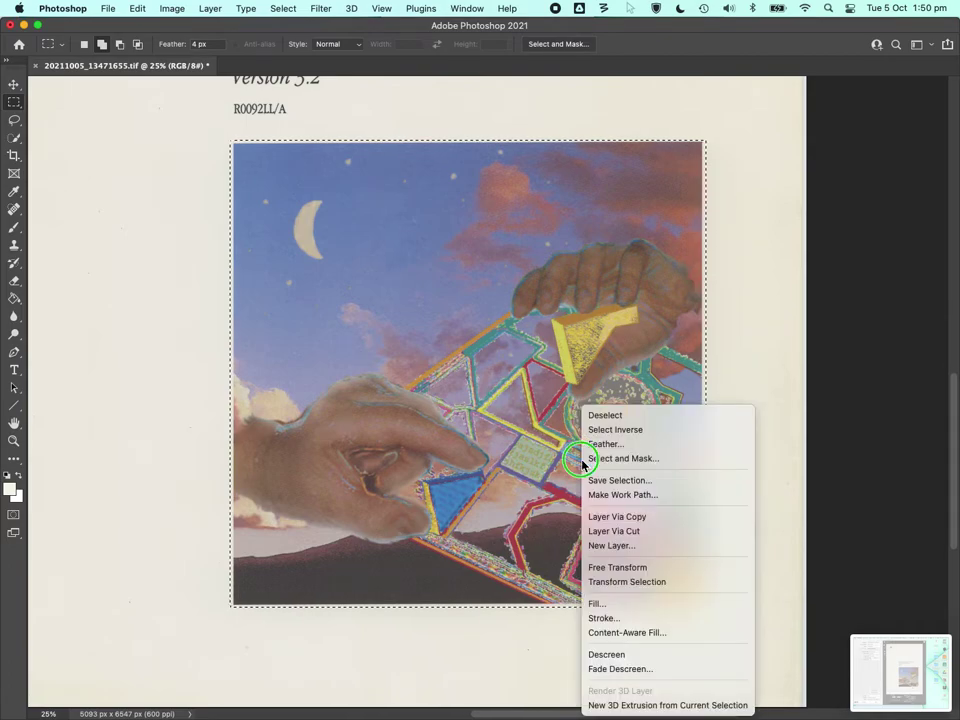
left_click(598, 416)
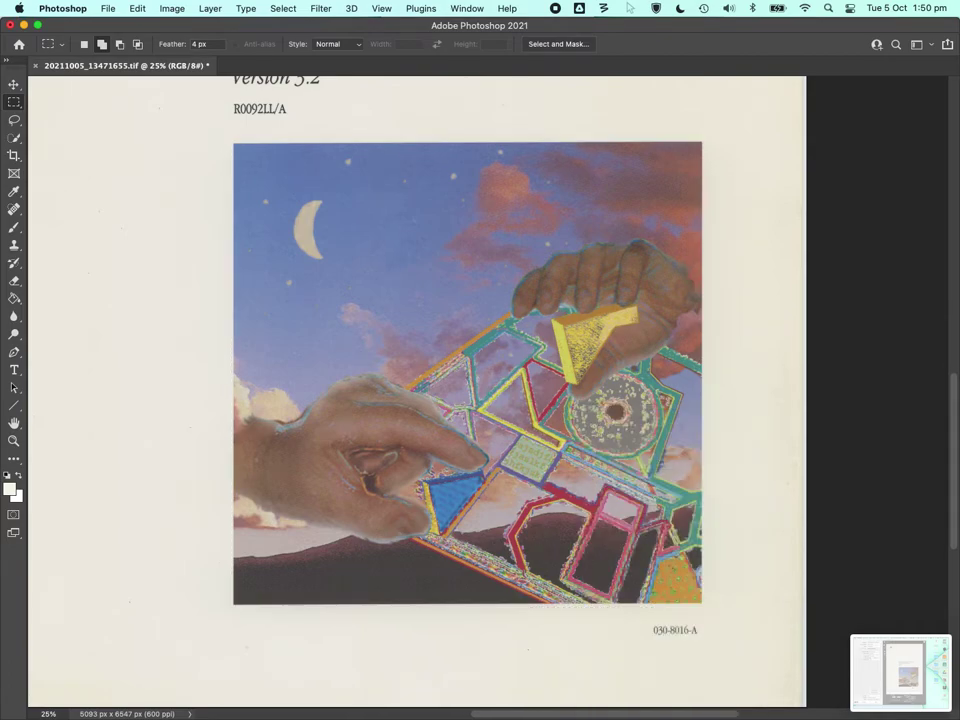
key("super+Tab")
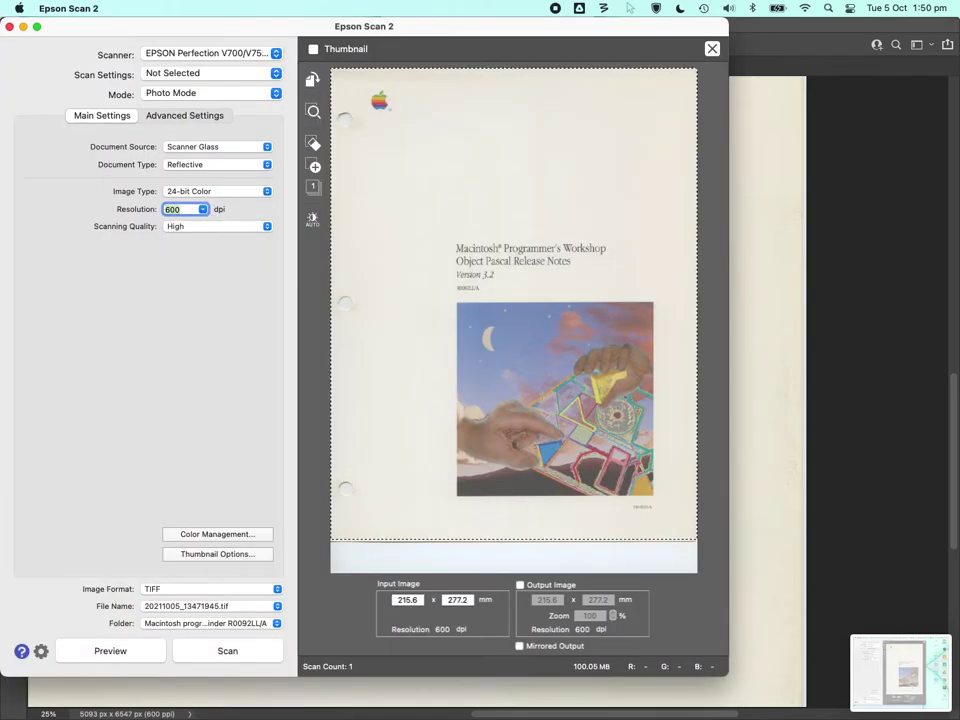
left_click(268, 535)
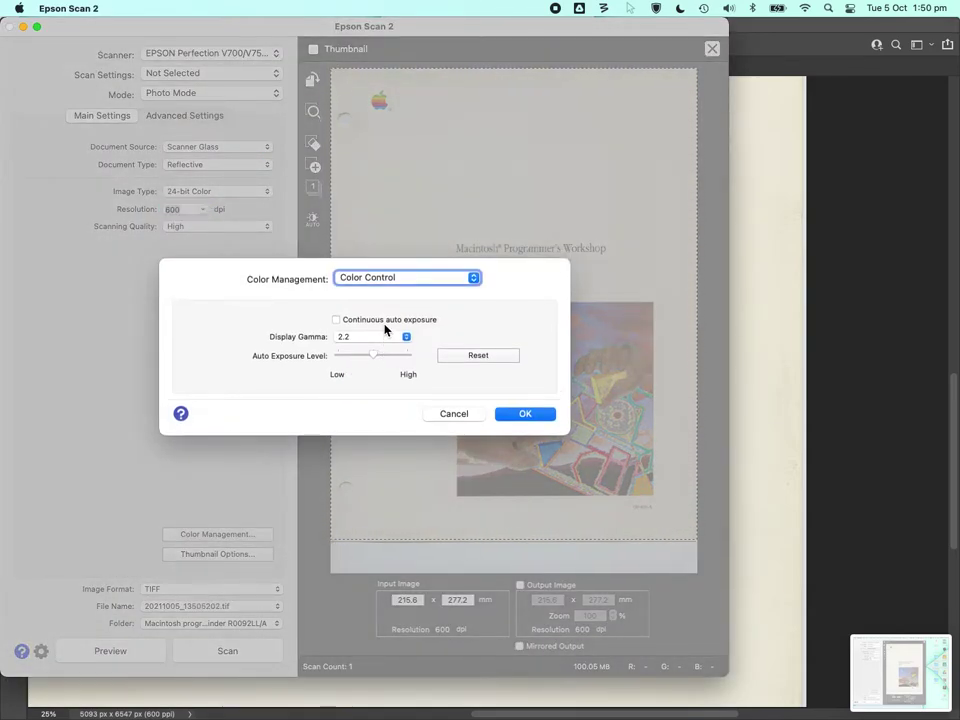
left_click(451, 414)
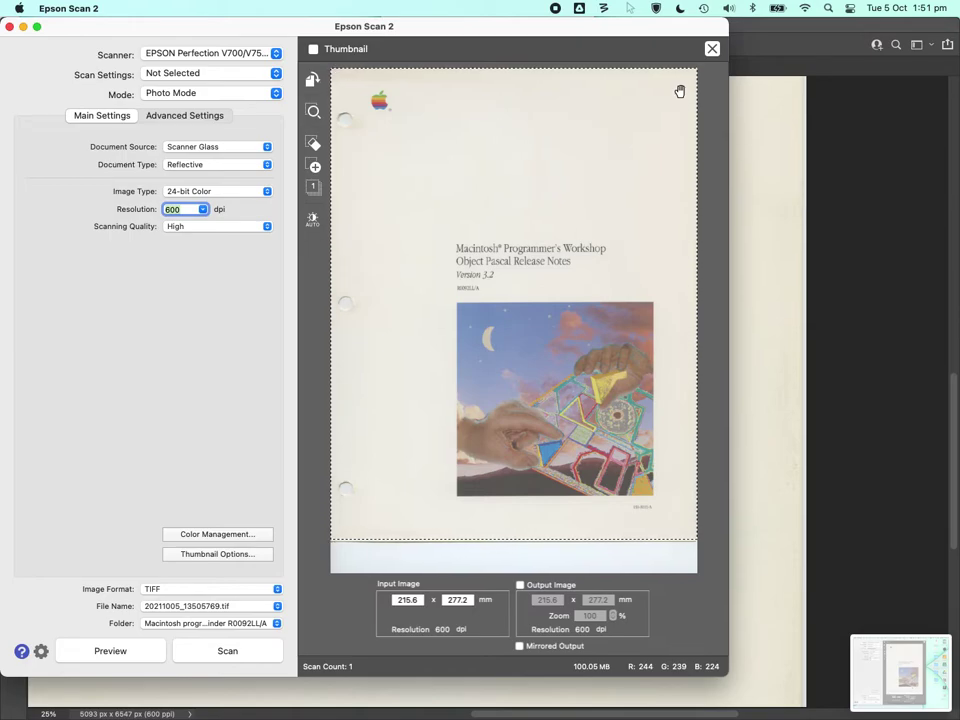
left_click(770, 50)
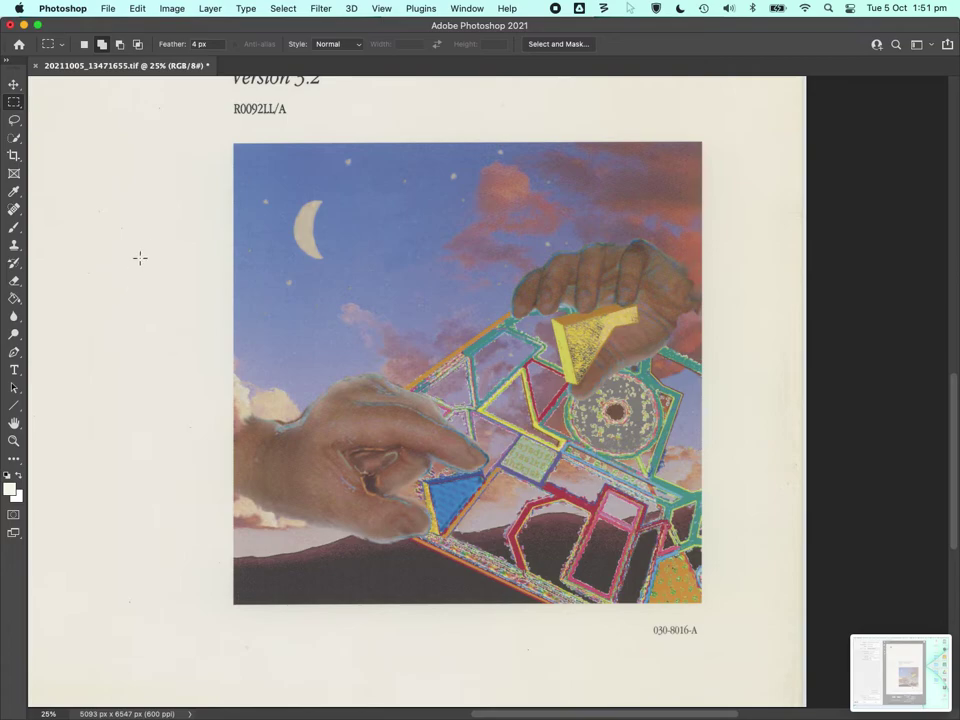
Cancel the Levels dialog unchanged and fit the whole page in the window
key("super+l")
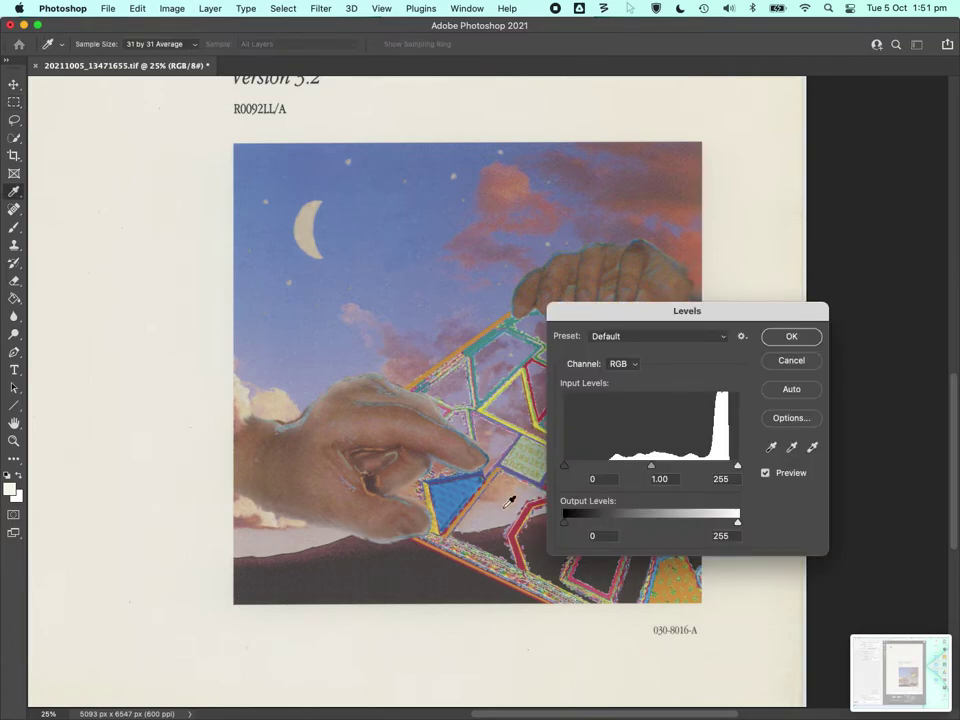
left_click(776, 361)
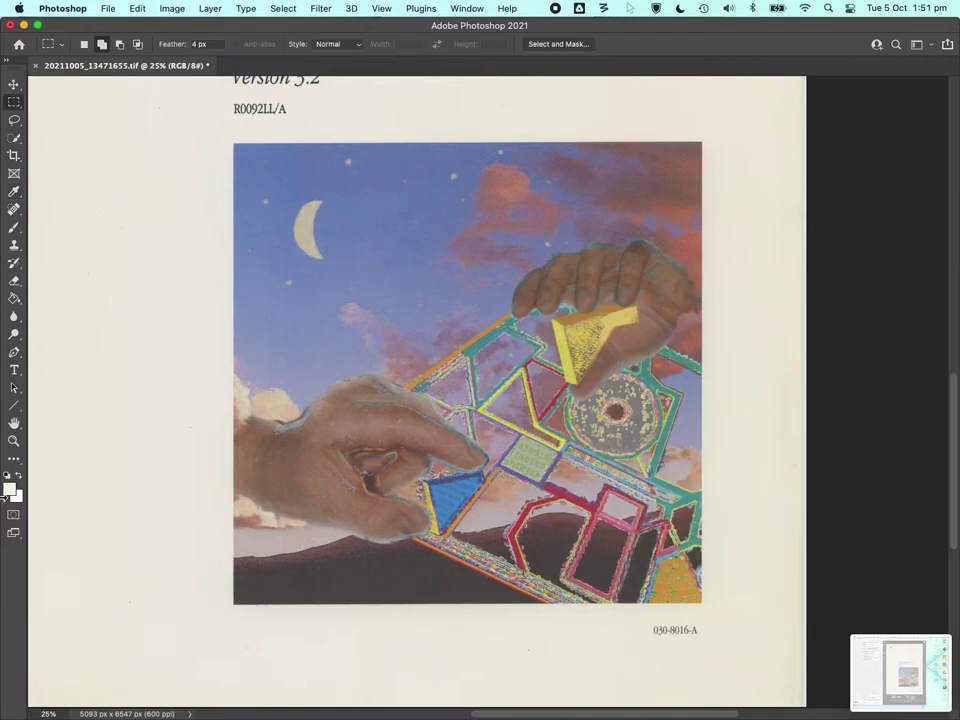
key("z")
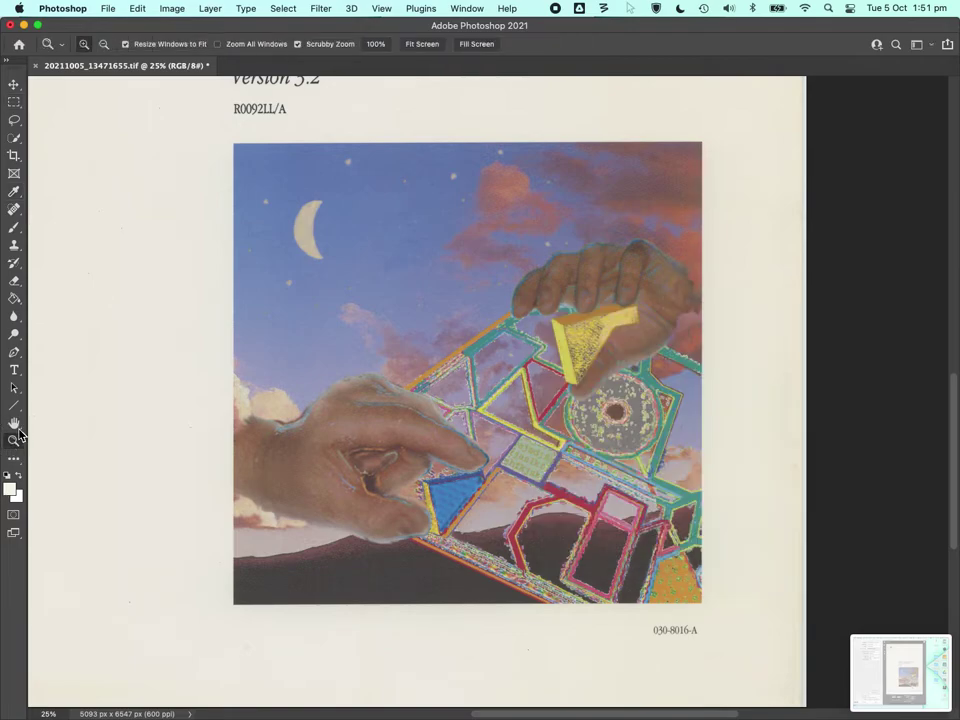
left_click(424, 49)
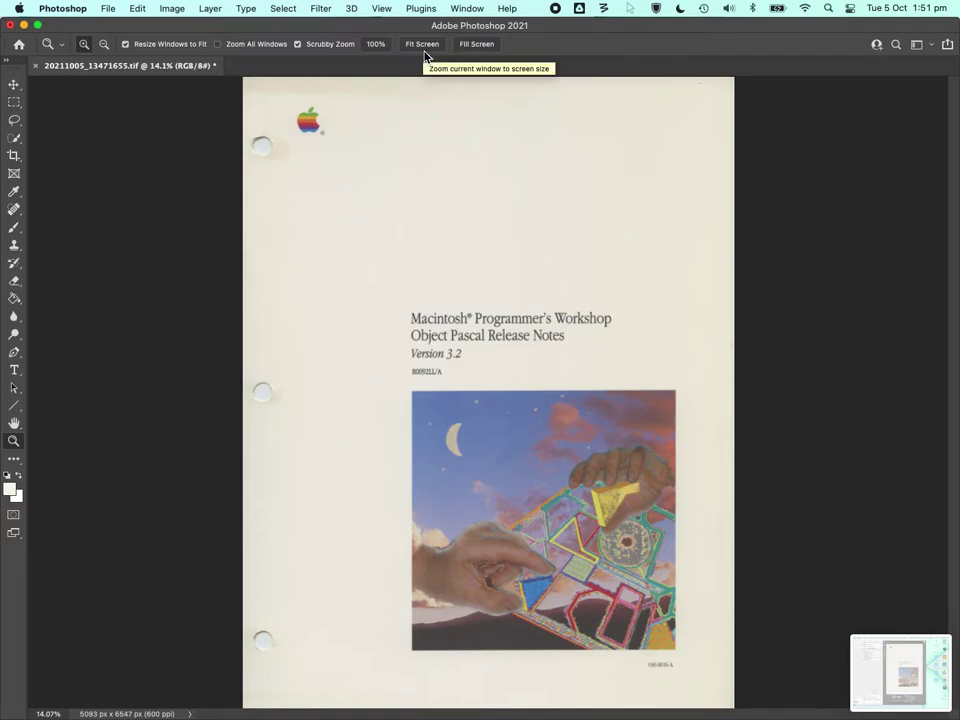
Zoom in close on the rainbow Apple logo and draw a marquee around it
left_click_drag(274, 139, 225, 186)
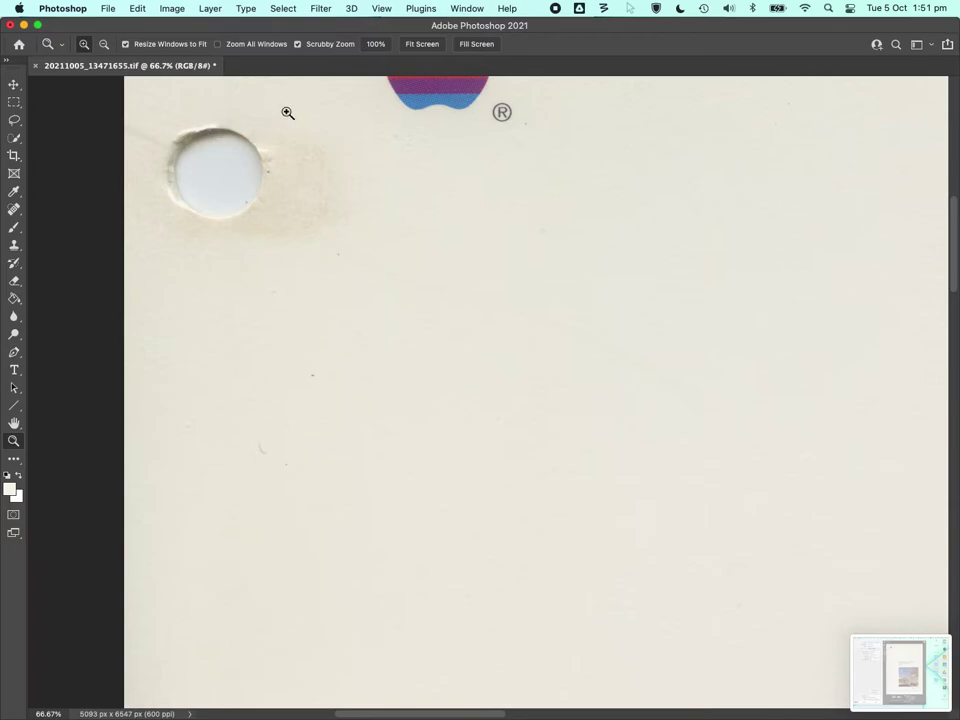
scroll(949, 186, "up", 6)
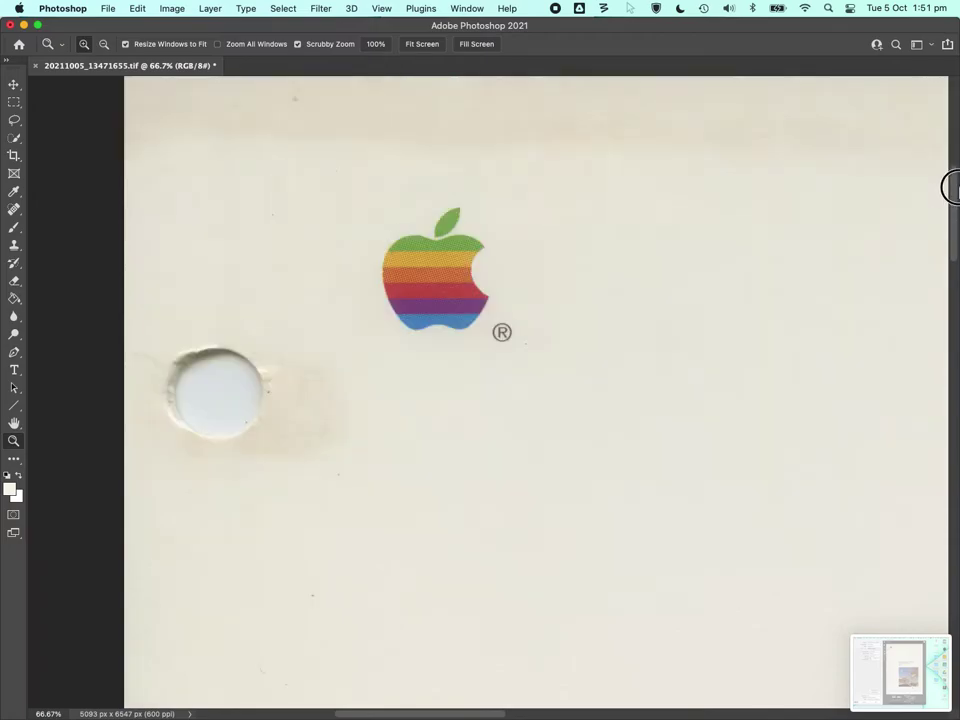
left_click(441, 431)
left_click(441, 431)
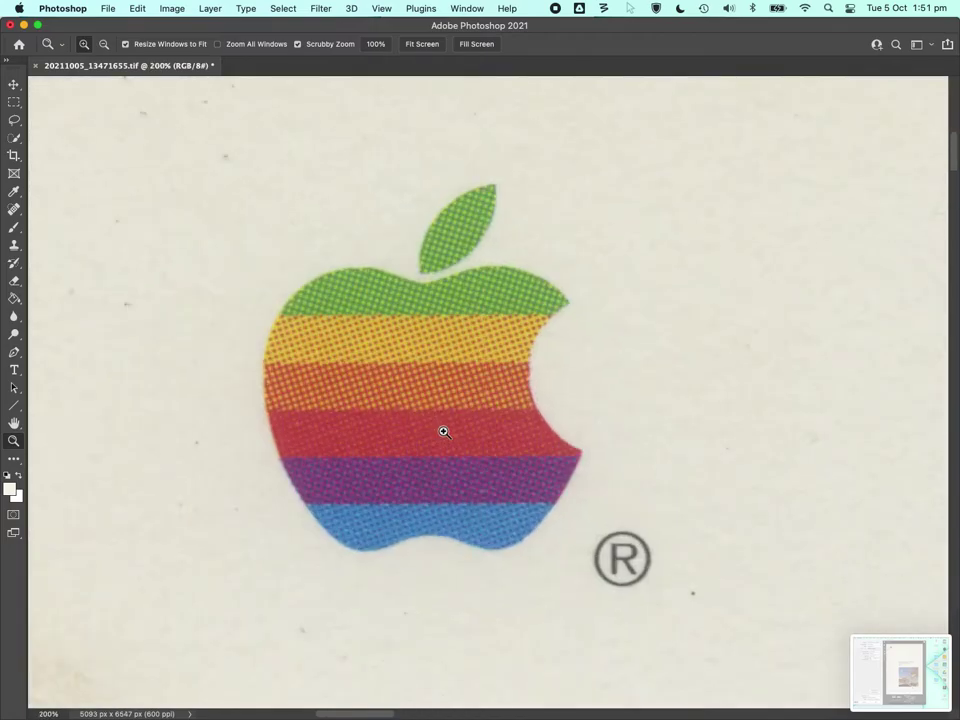
left_click(16, 102)
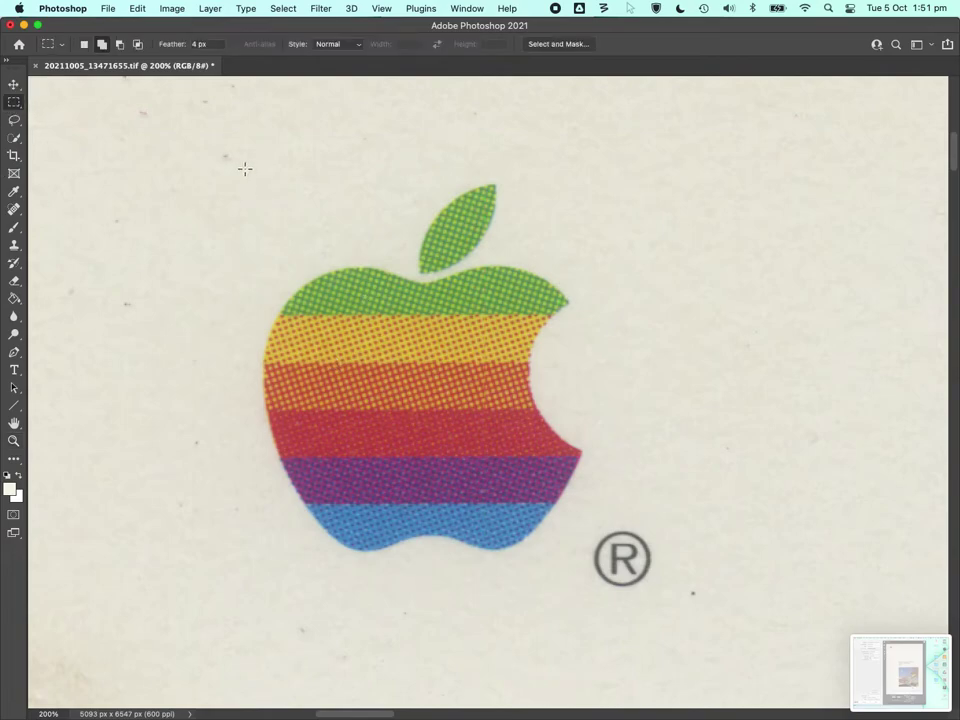
left_click_drag(245, 169, 586, 559)
Apply the Descreen filter to the selected Apple logo
left_click(321, 8)
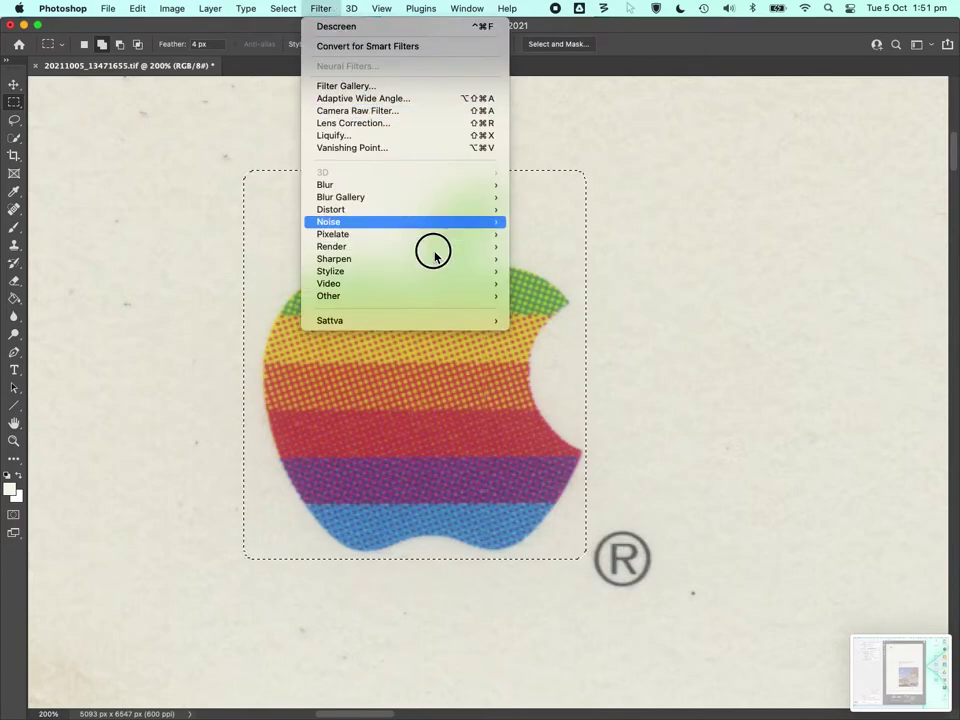
left_click(520, 324)
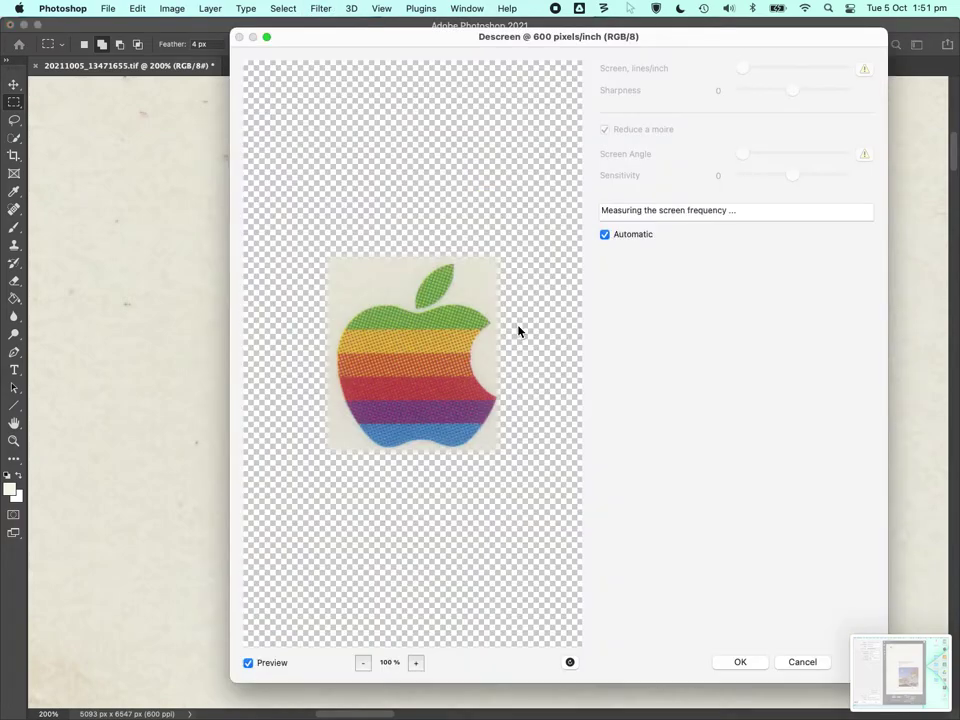
left_click(755, 663)
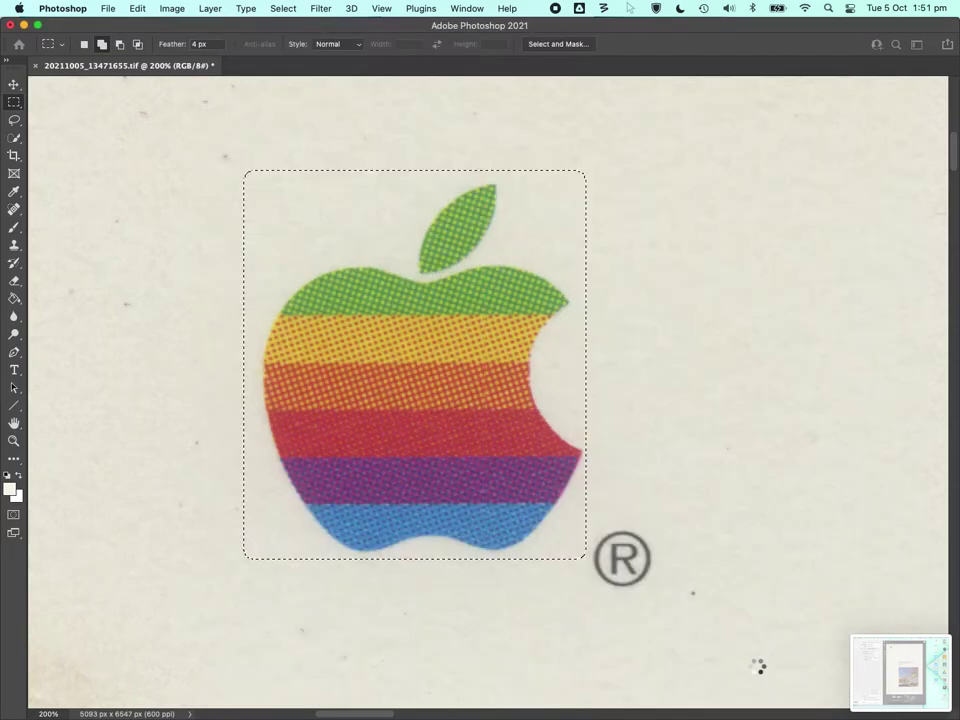
Fit the whole page in the window and clear the logo selection
left_click(14, 441)
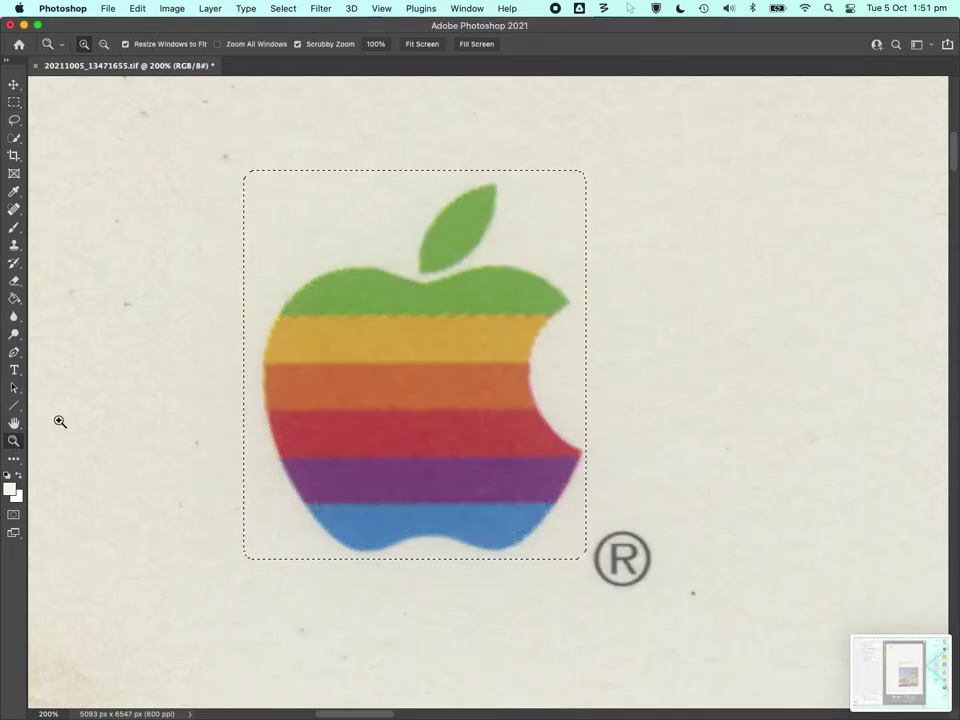
left_click(415, 45)
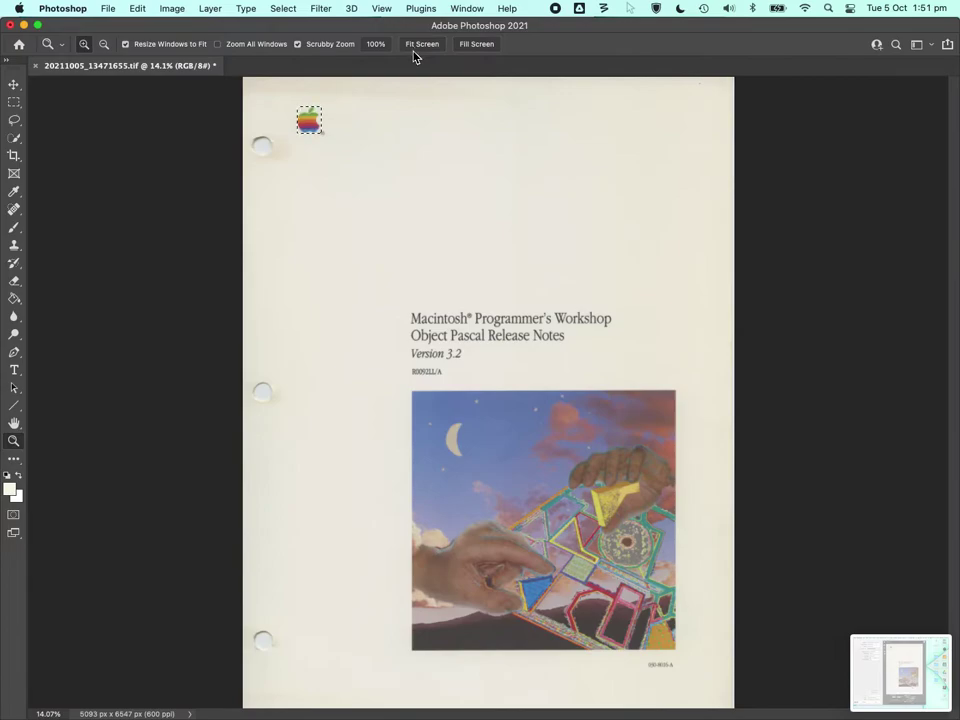
left_click_drag(447, 337, 449, 342)
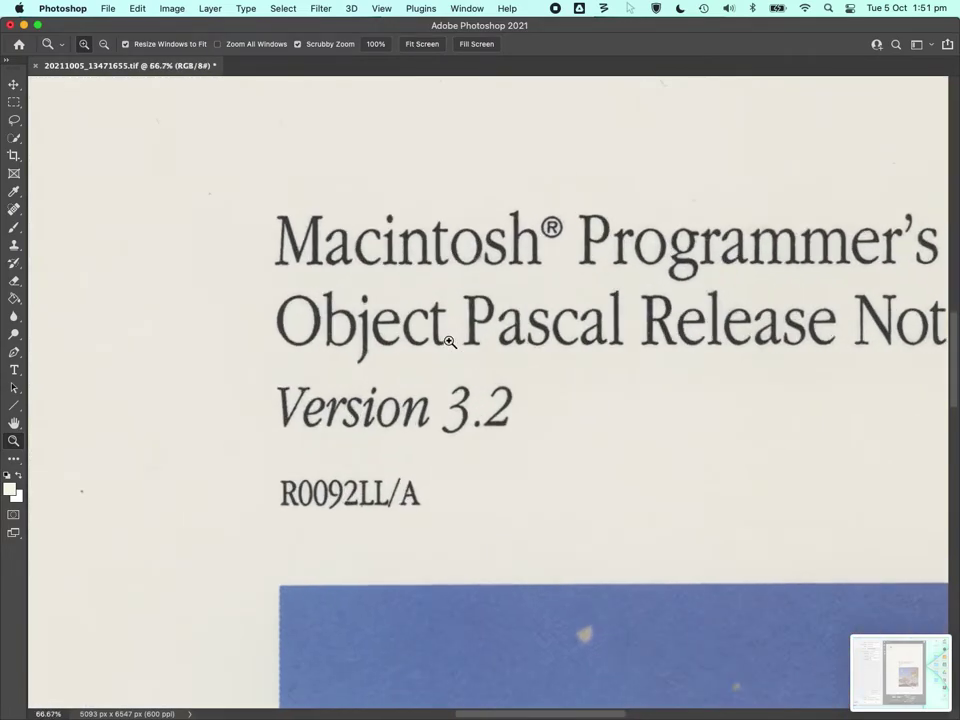
left_click(415, 46)
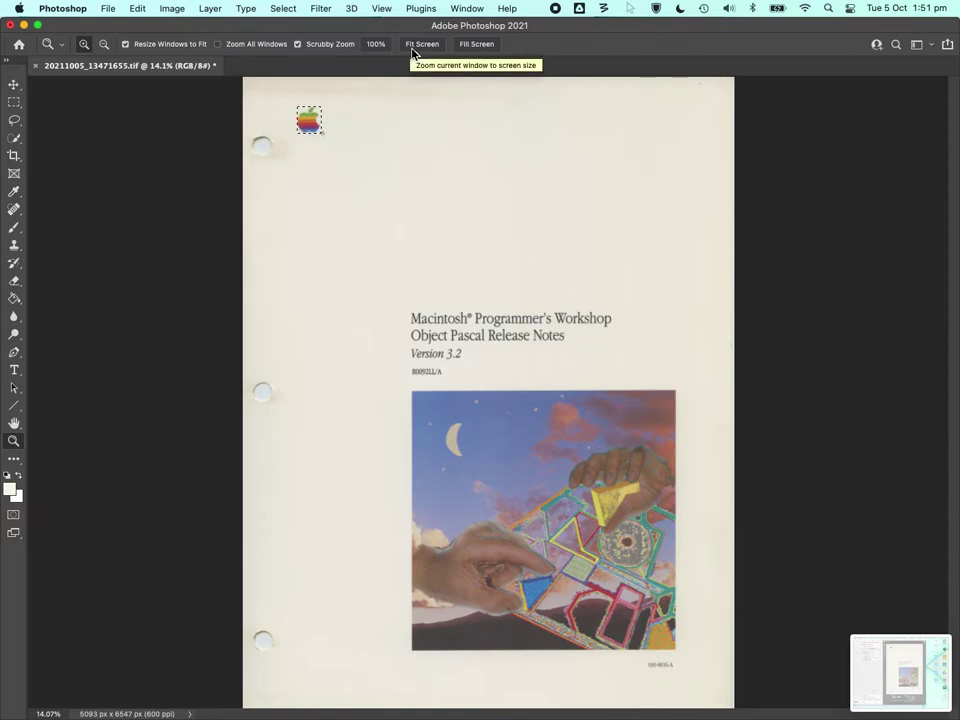
right_click(305, 112)
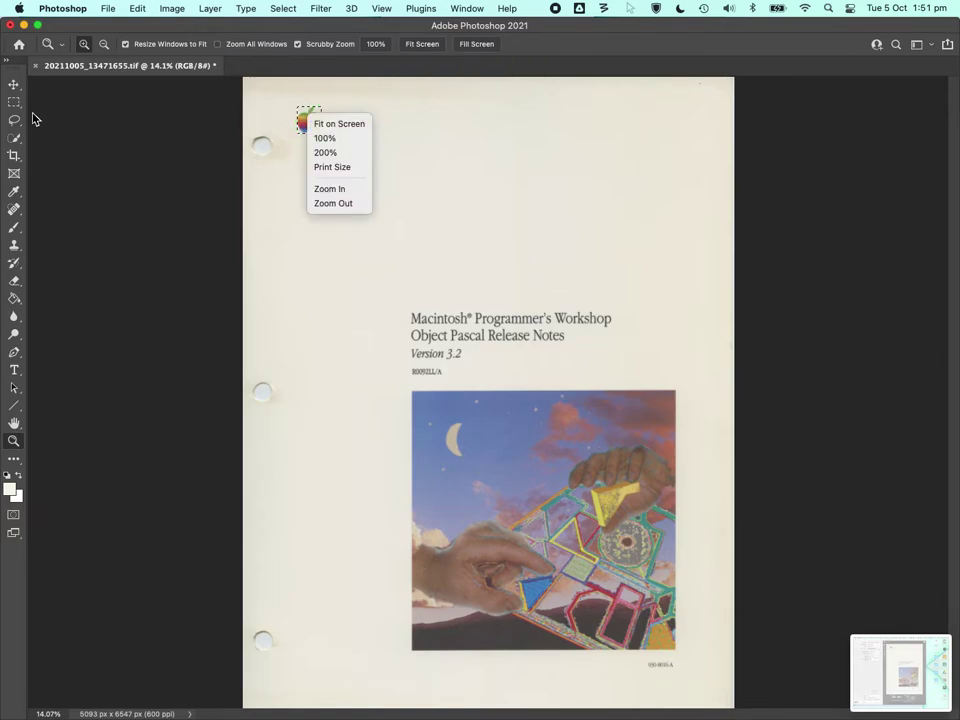
left_click(14, 102)
right_click(316, 120)
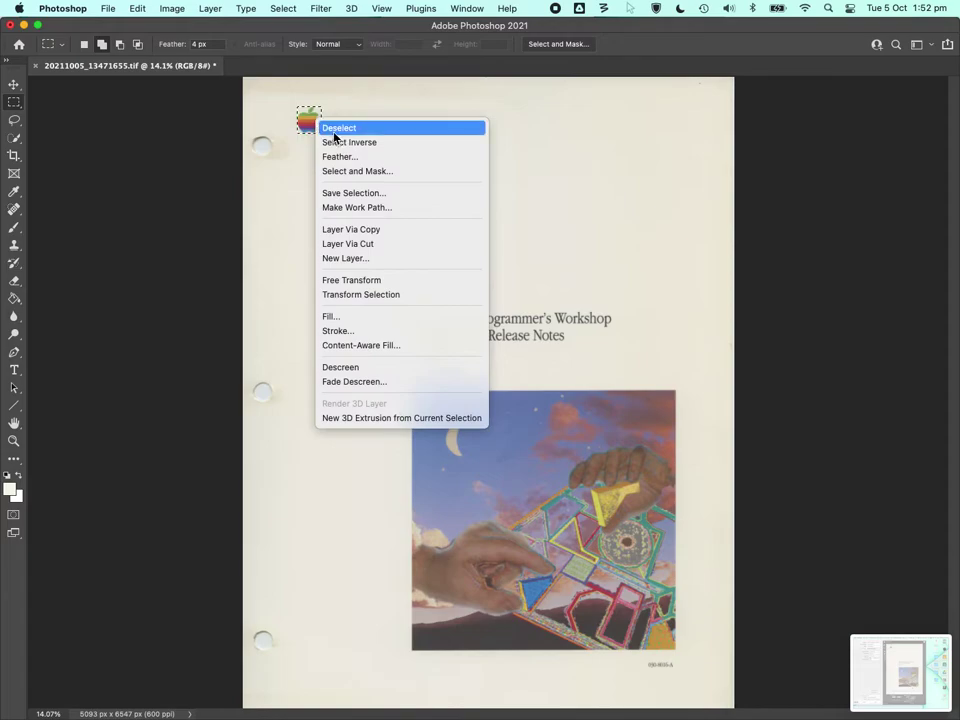
left_click(337, 128)
Set Levels inputs to 56, 1.19 and 236, compare with Preview, and apply
key("super+l")
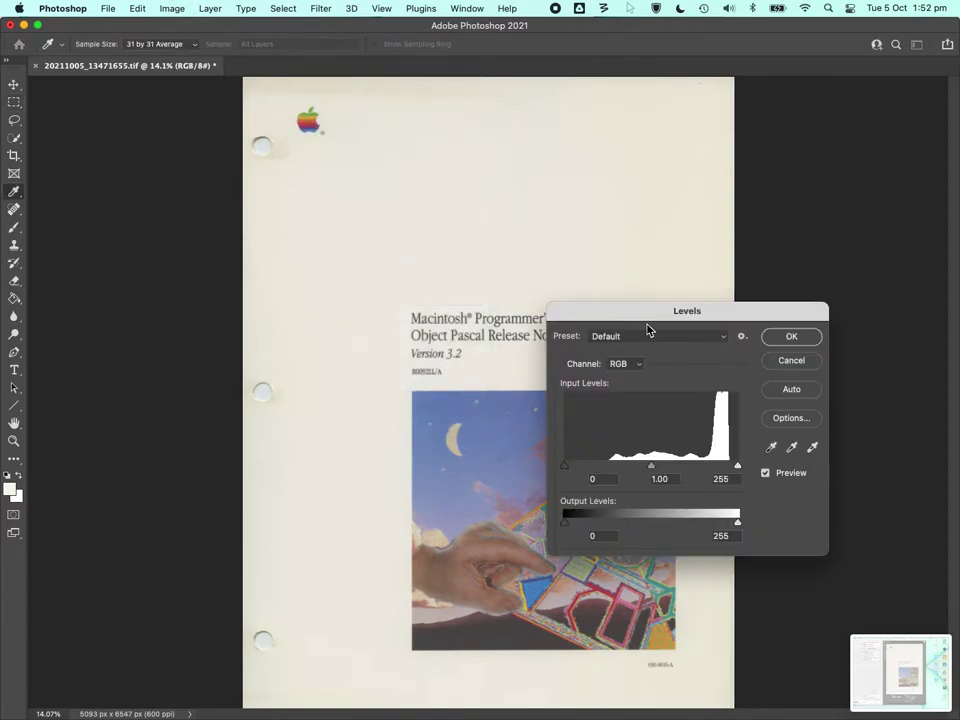
left_click_drag(650, 316, 557, 92)
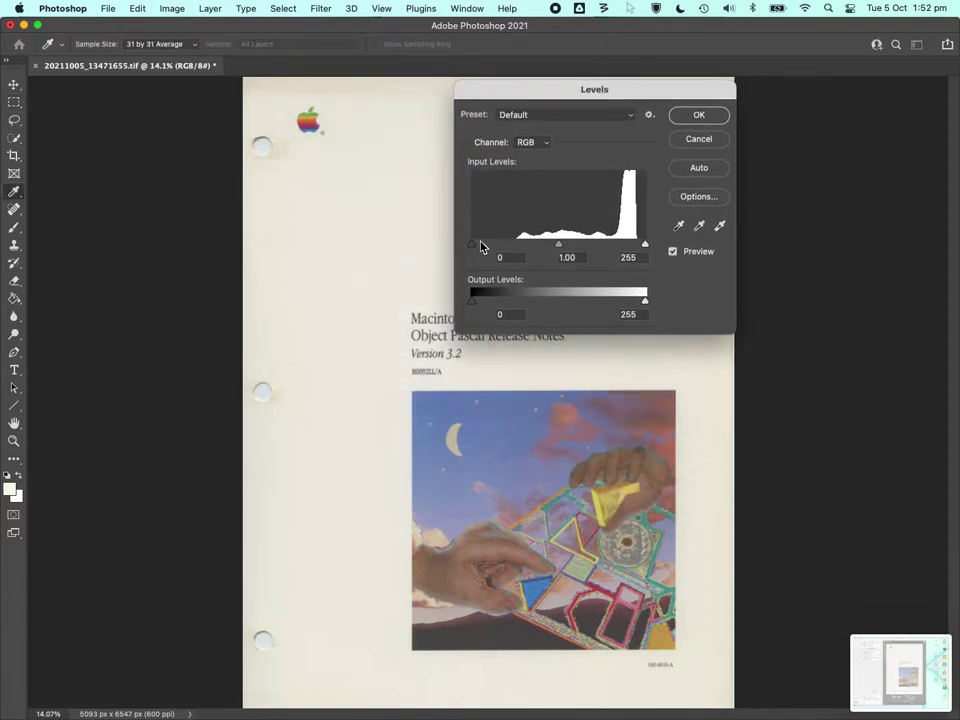
left_click_drag(478, 249, 516, 244)
left_click_drag(645, 244, 639, 244)
left_click_drag(579, 248, 510, 246)
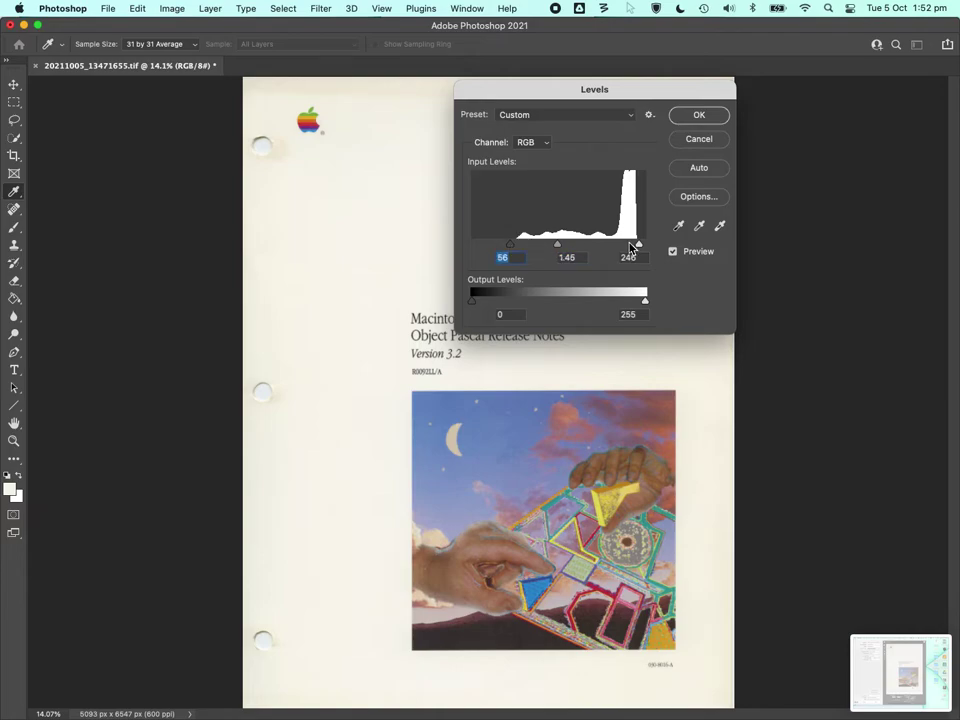
left_click_drag(631, 247, 632, 245)
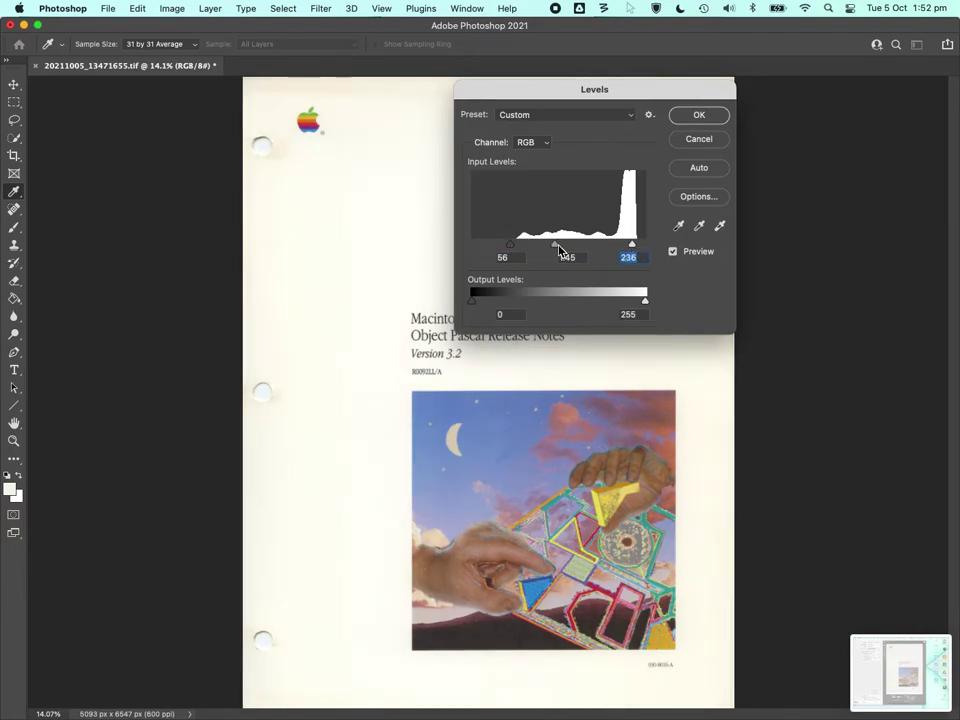
left_click_drag(559, 250, 566, 250)
left_click(673, 251)
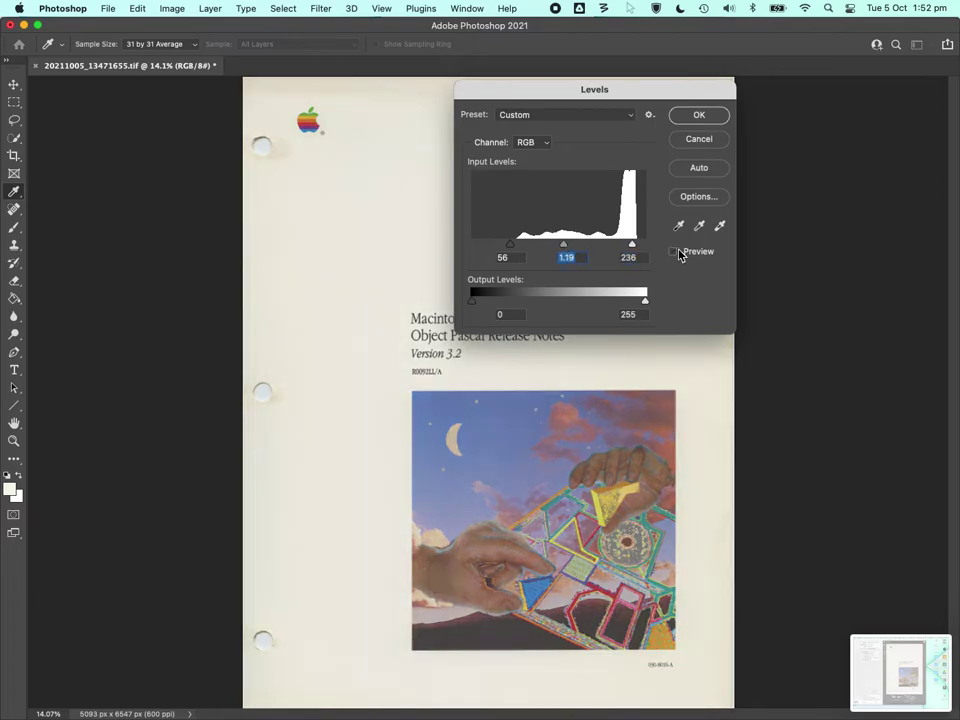
left_click(673, 251)
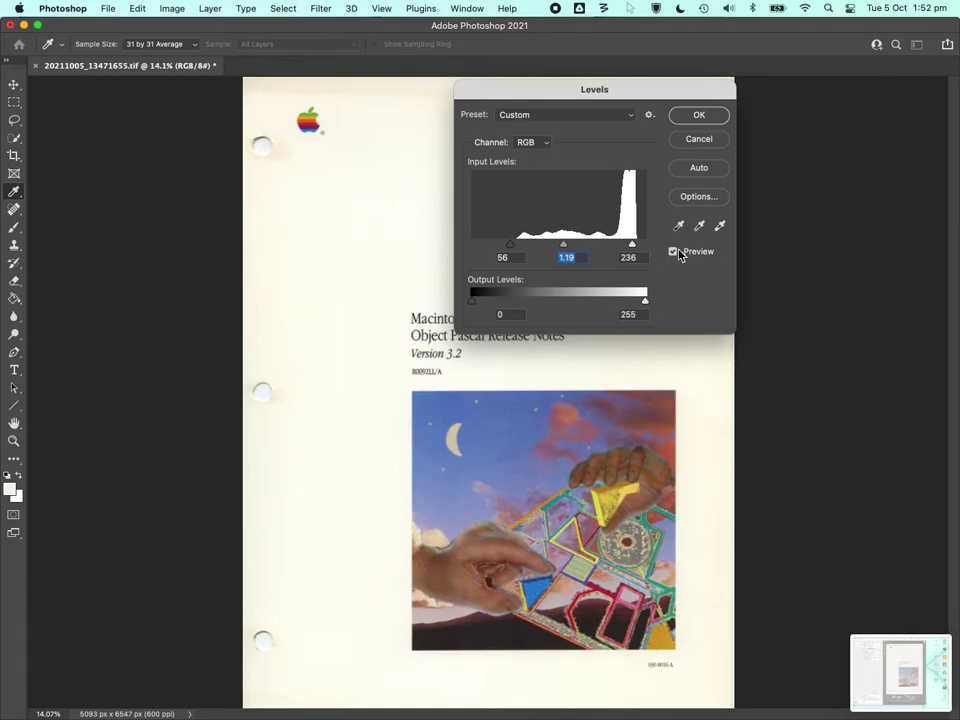
left_click(673, 251)
left_click(673, 251)
left_click(682, 116)
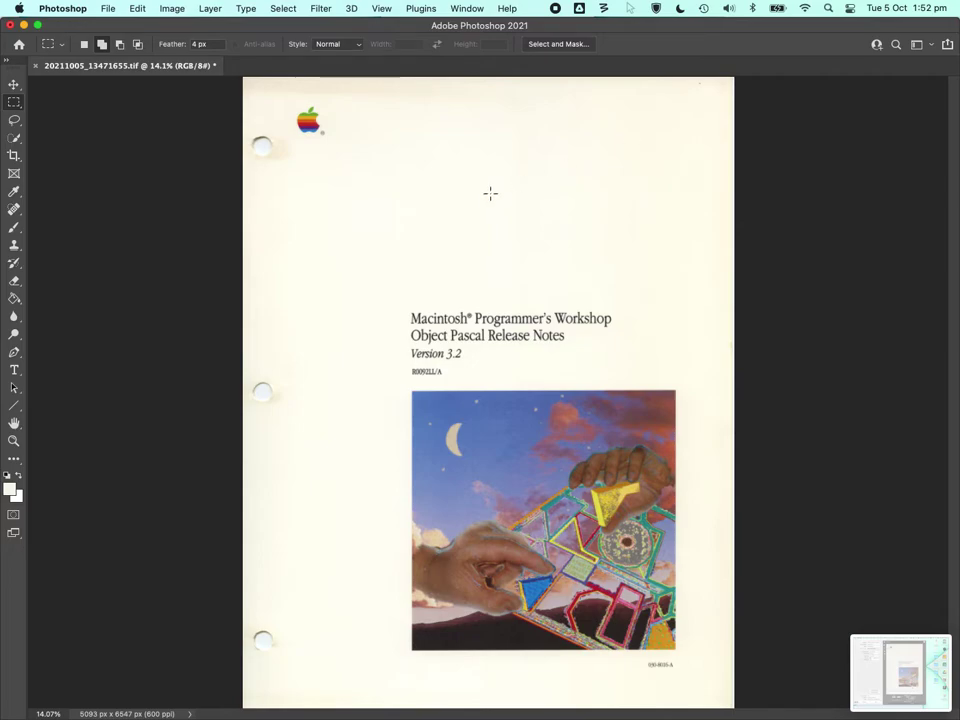
Sample the cream paper colour with the Eyedropper at 31 by 31 Average
left_click(14, 440)
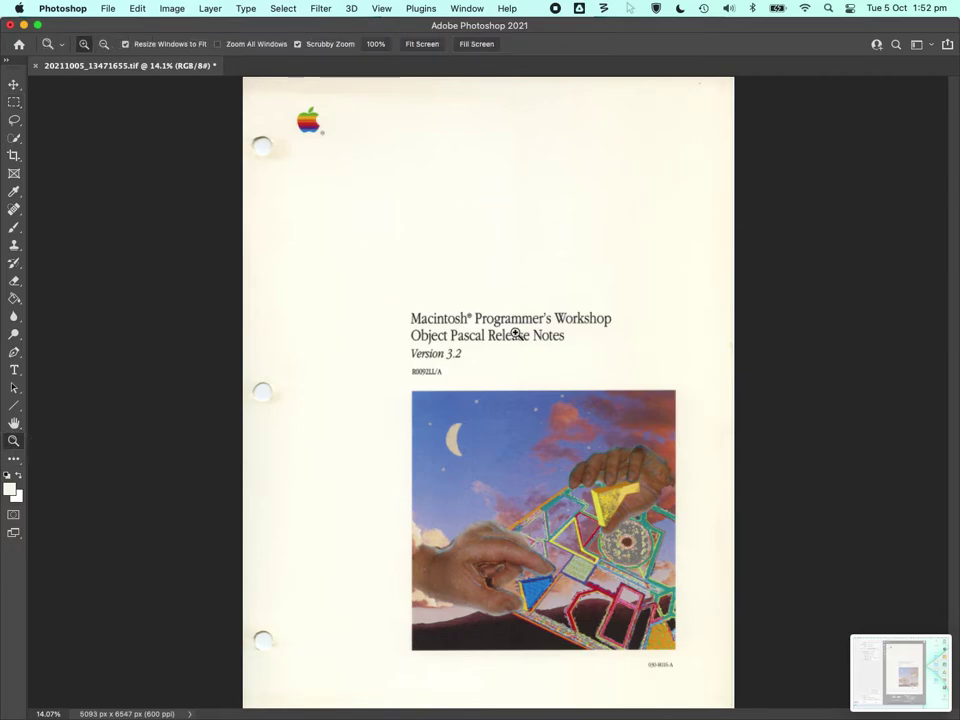
left_click(14, 101)
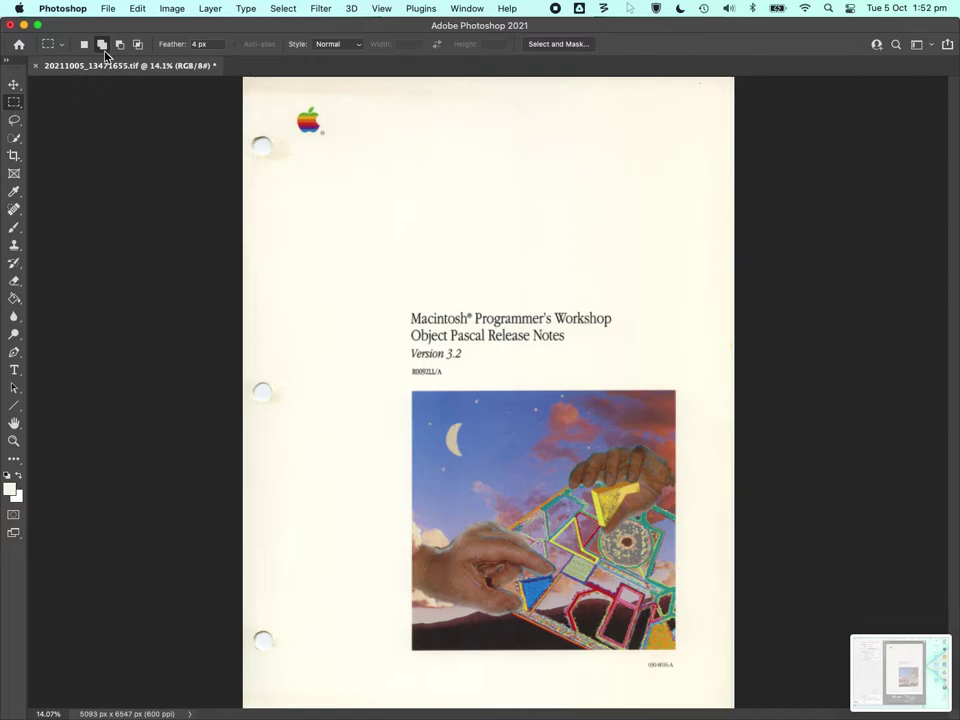
left_click(15, 194)
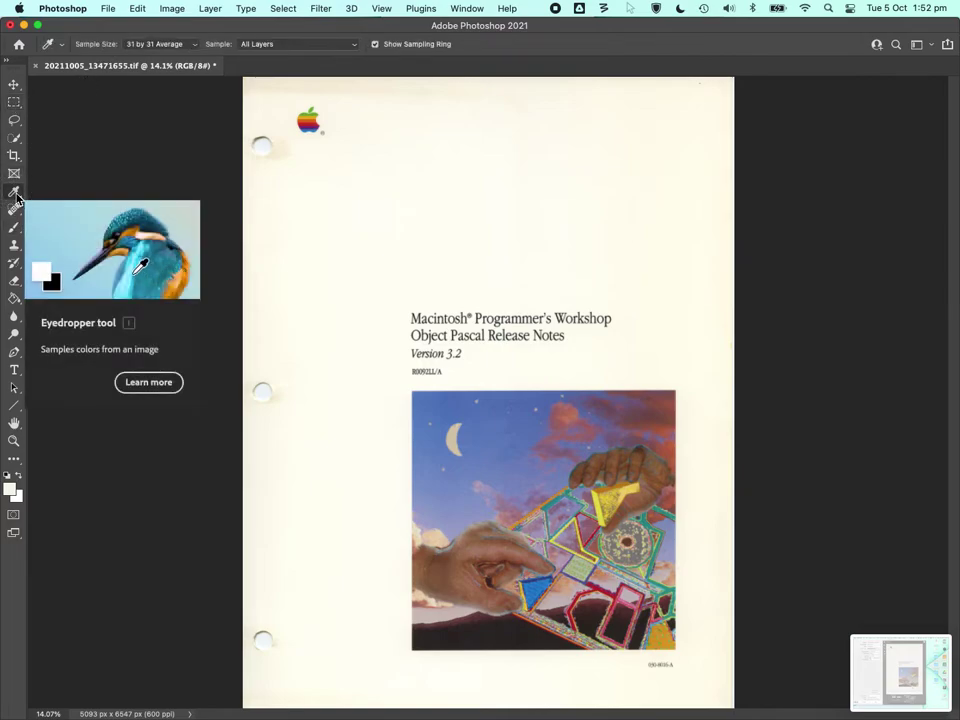
left_click(158, 47)
left_click(158, 45)
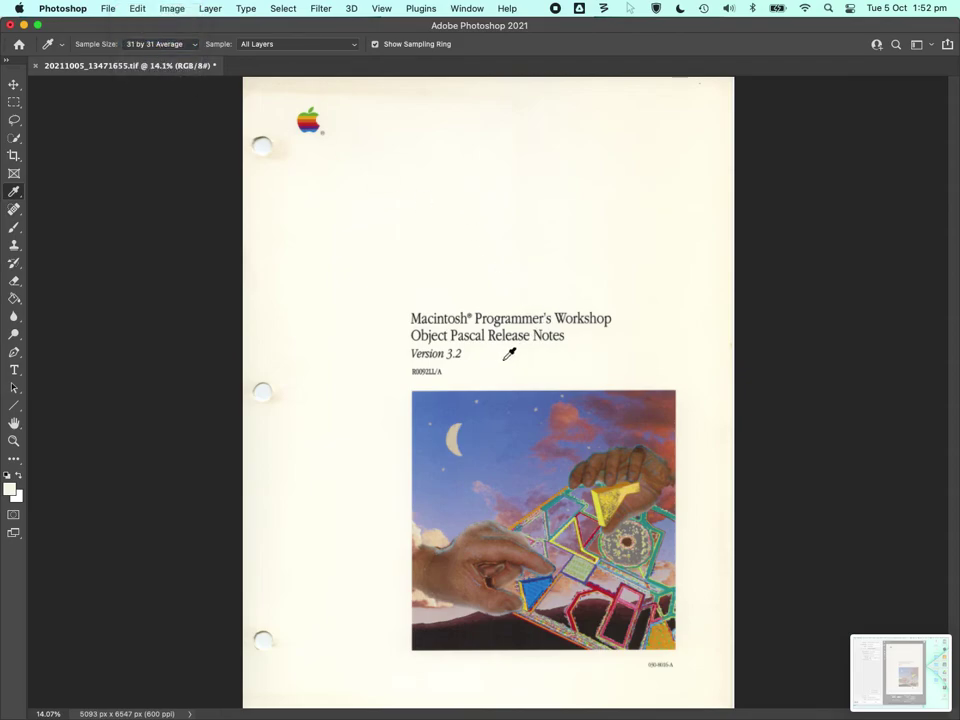
left_click_drag(518, 350, 549, 227)
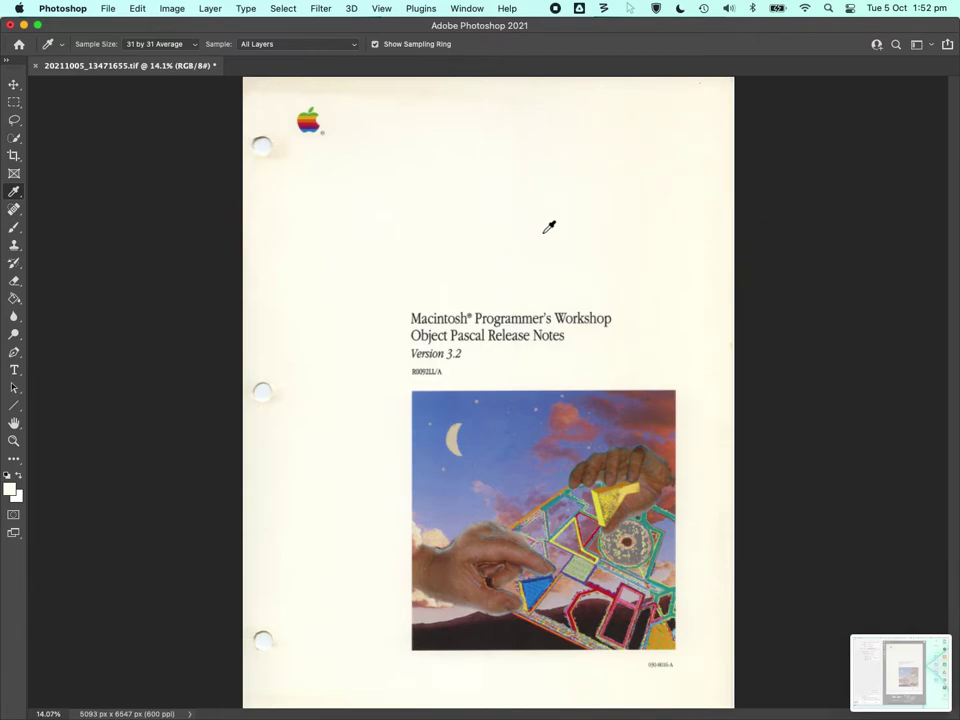
Marquee the Apple logo, then add the title block and cover photo to the selection
left_click(14, 104)
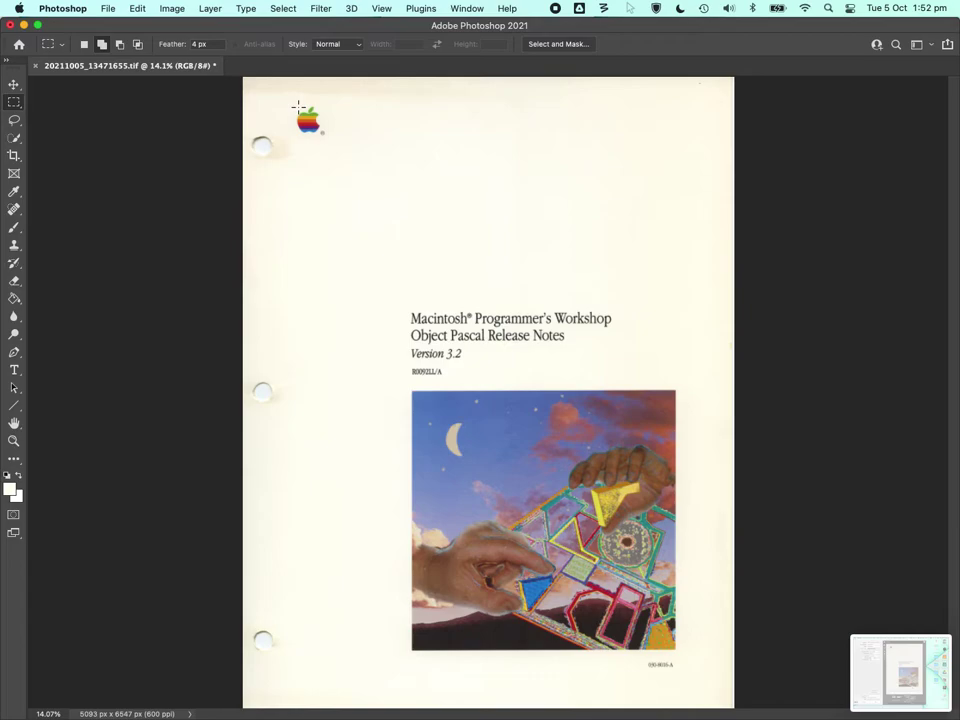
left_click_drag(297, 105, 326, 136)
left_click_drag(409, 309, 613, 379)
left_click_drag(411, 390, 676, 667)
scroll(656, 580, "up", 2)
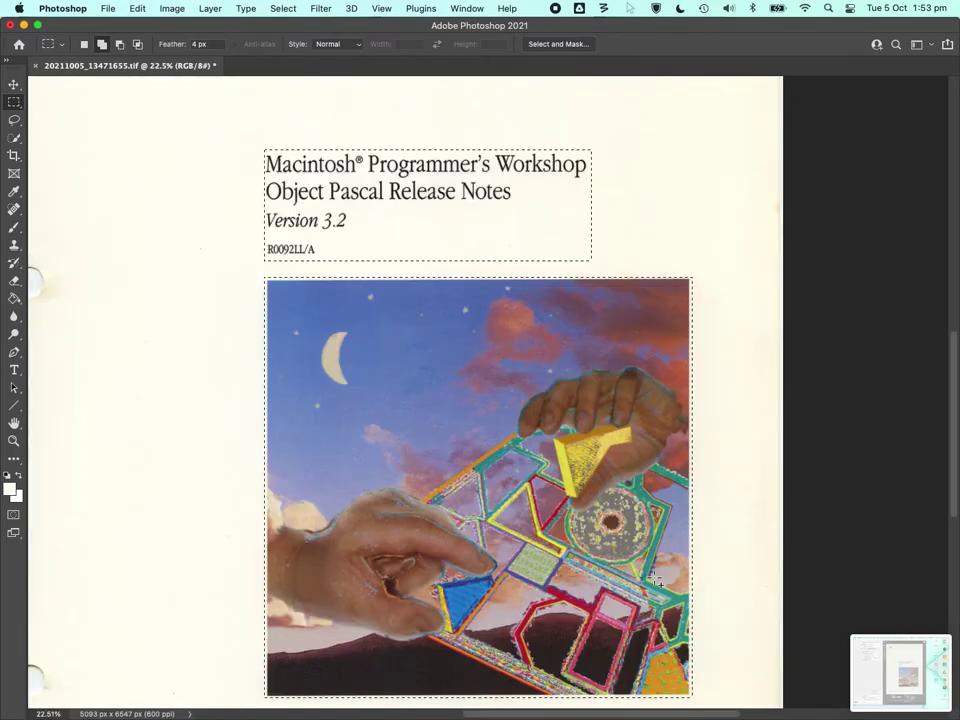
right_click(656, 580)
Invert the selection onto the page background, fit the page, then deselect everything
left_click(795, 429)
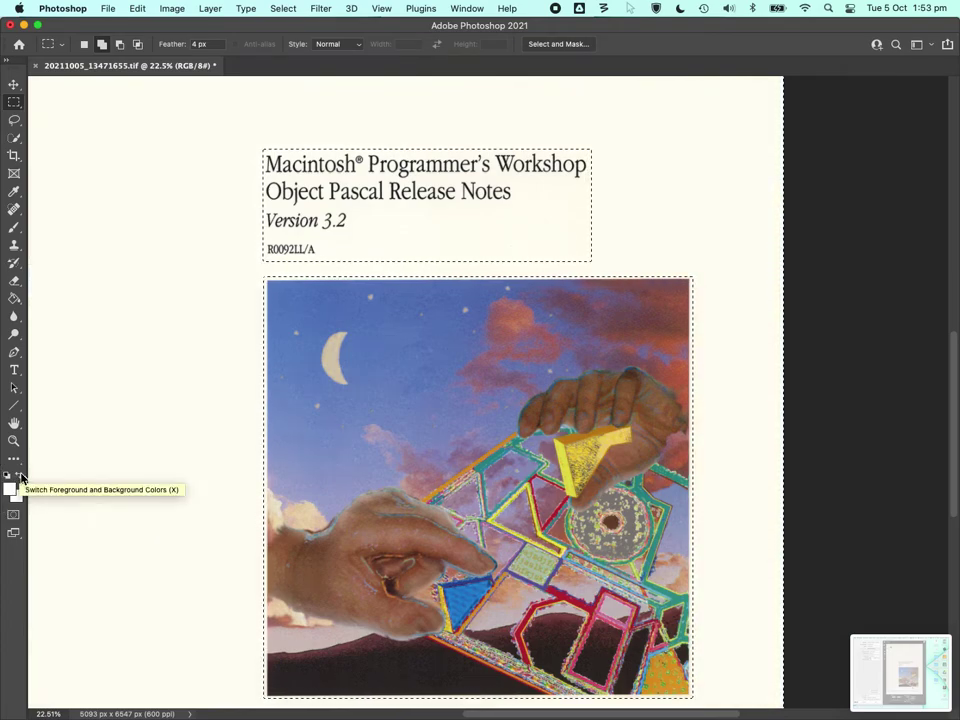
left_click(14, 440)
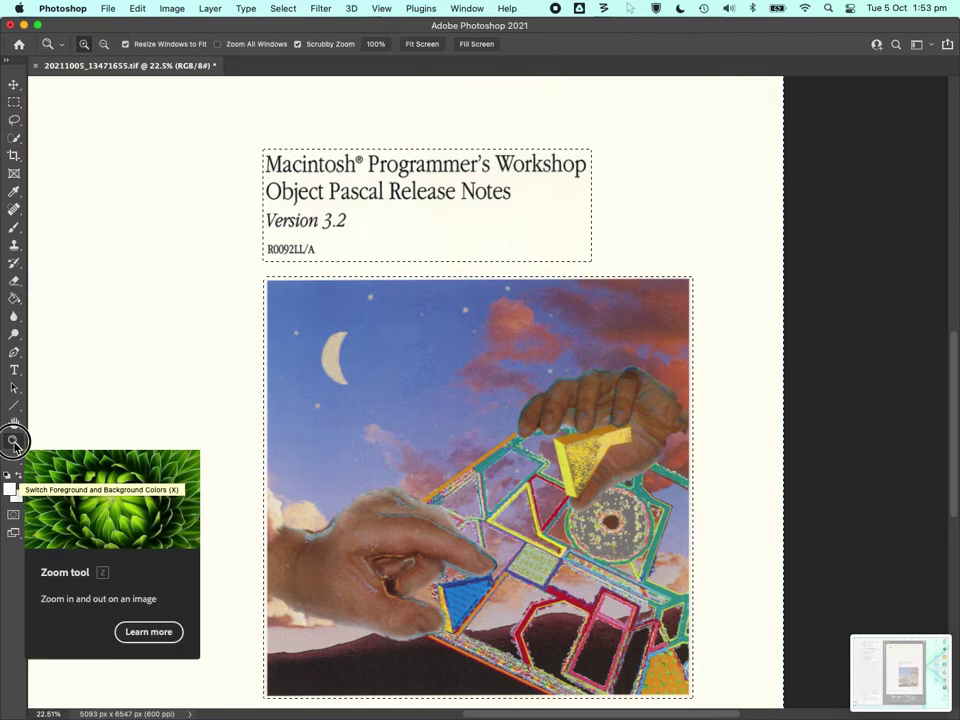
left_click(422, 45)
right_click(502, 332)
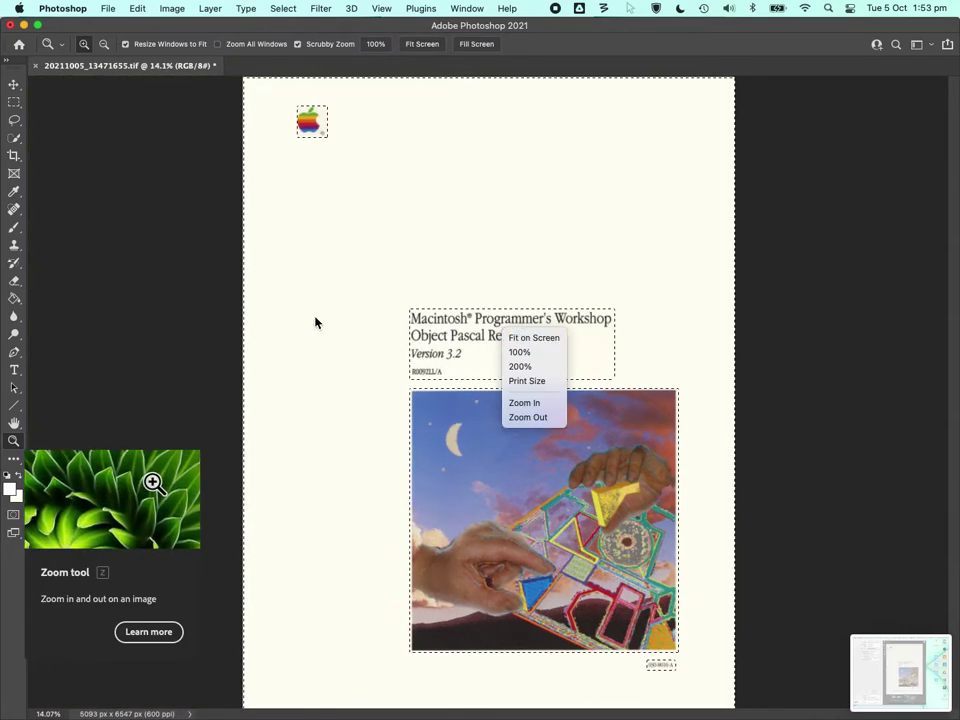
left_click(14, 102)
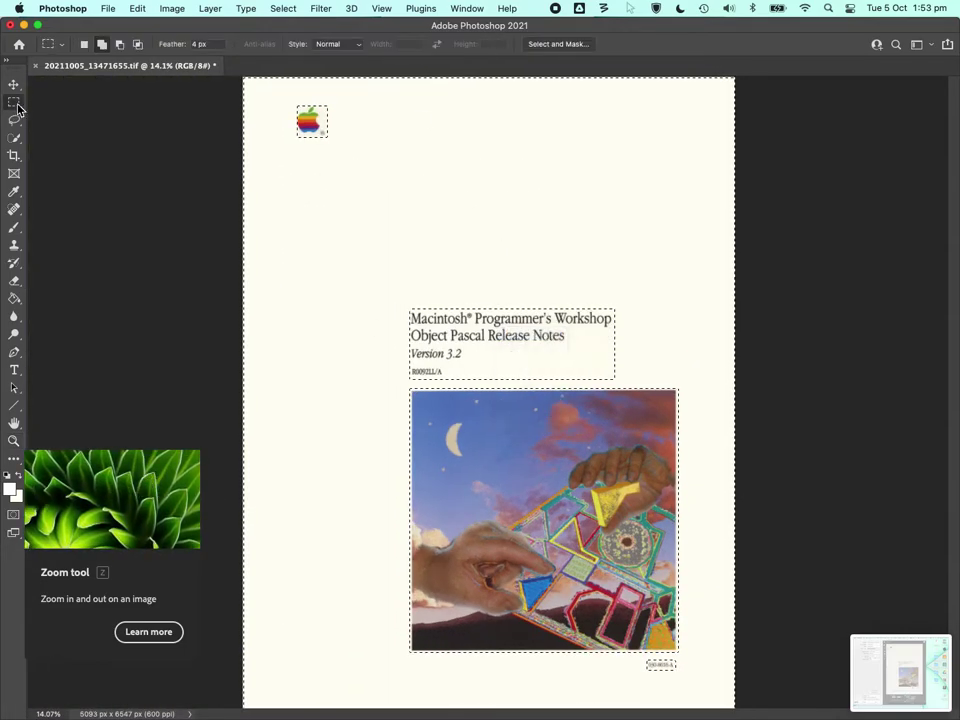
right_click(502, 368)
left_click(512, 371)
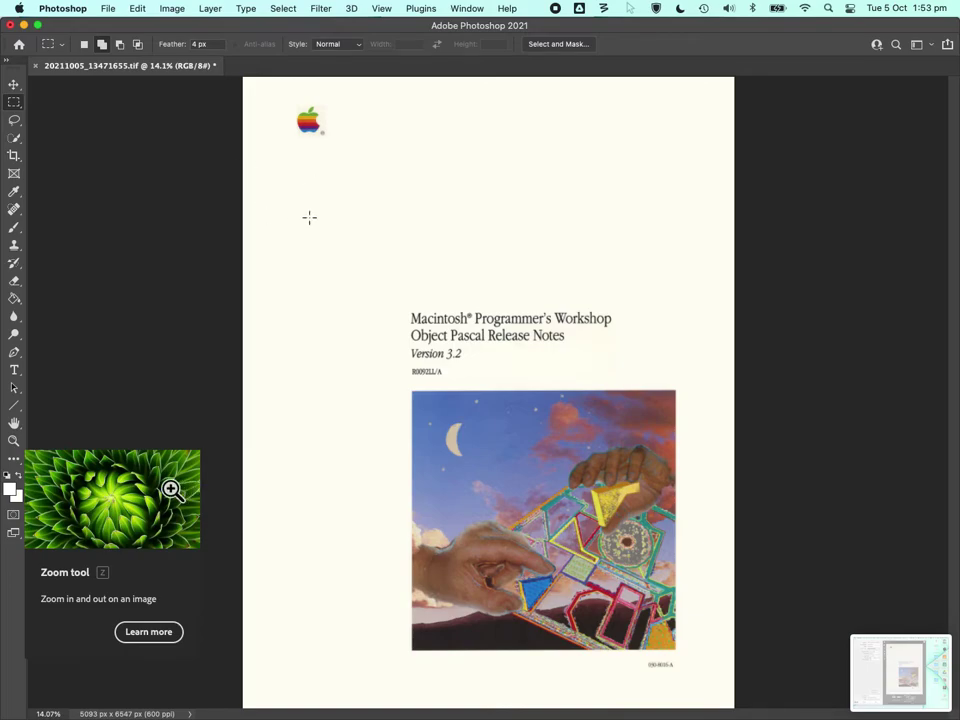
left_click(12, 442)
left_click_drag(542, 330, 542, 331)
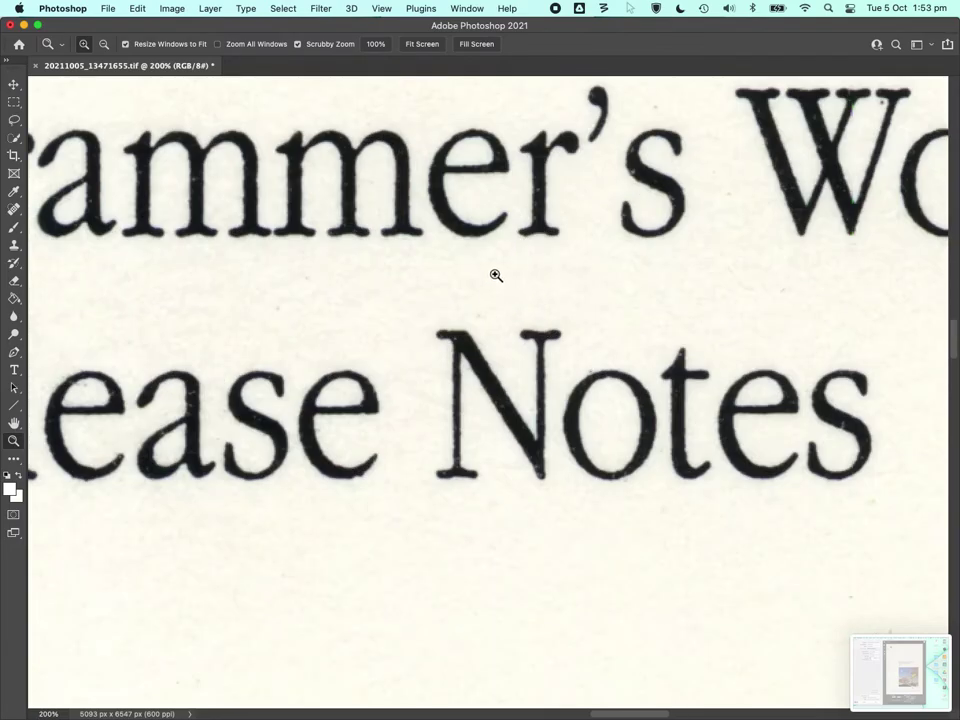
left_click(432, 50)
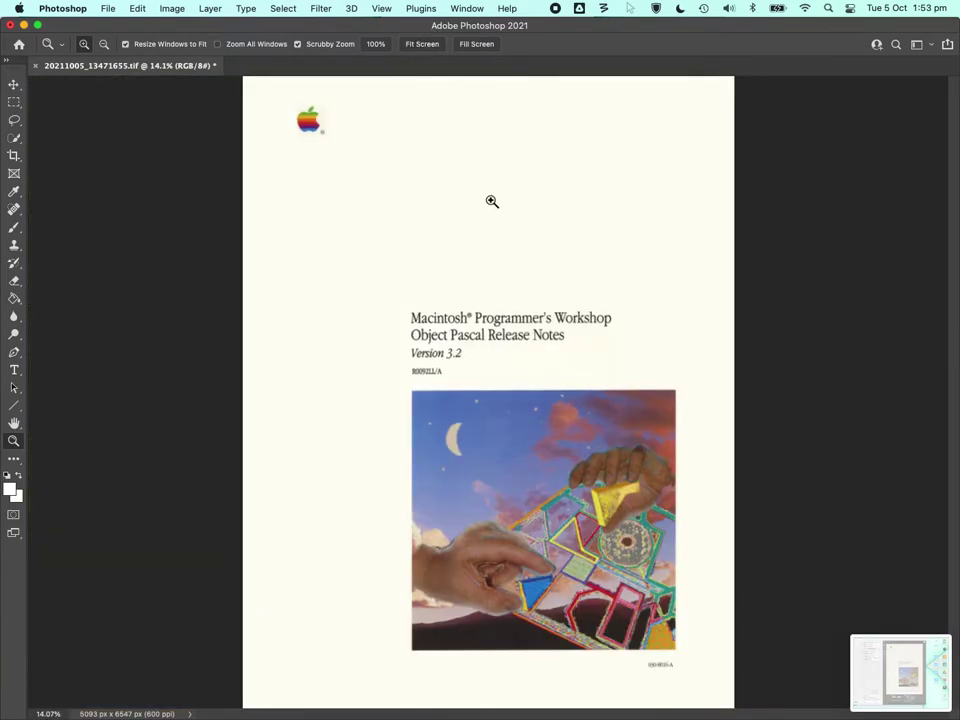
left_click_drag(491, 201, 491, 201)
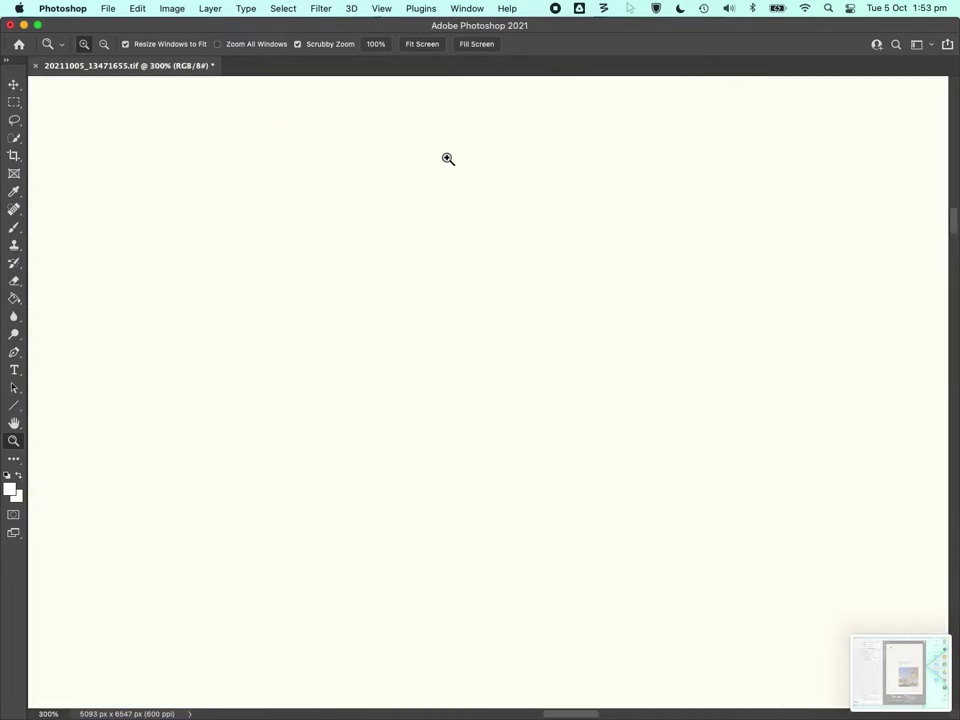
left_click(422, 47)
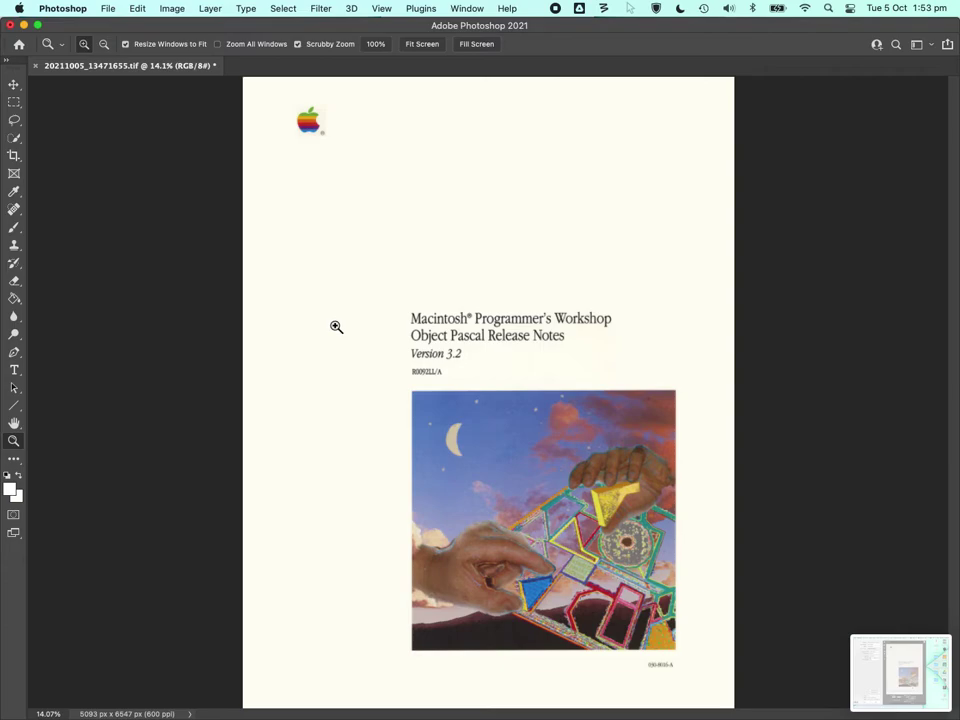
left_click_drag(591, 347, 591, 347)
left_click(14, 102)
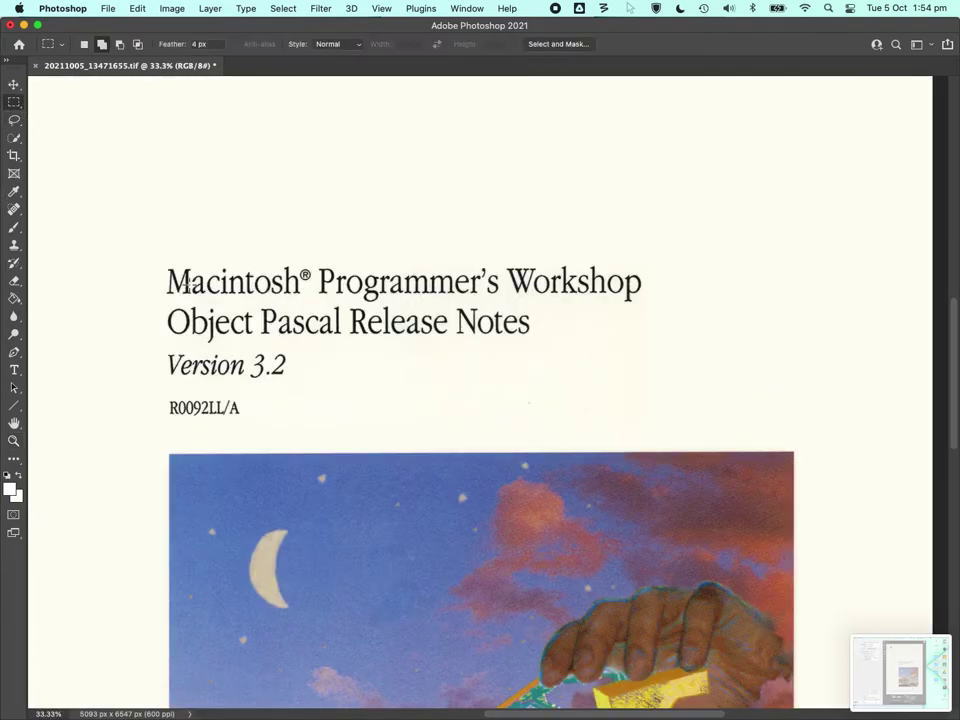
left_click_drag(164, 263, 667, 419)
key("super+l")
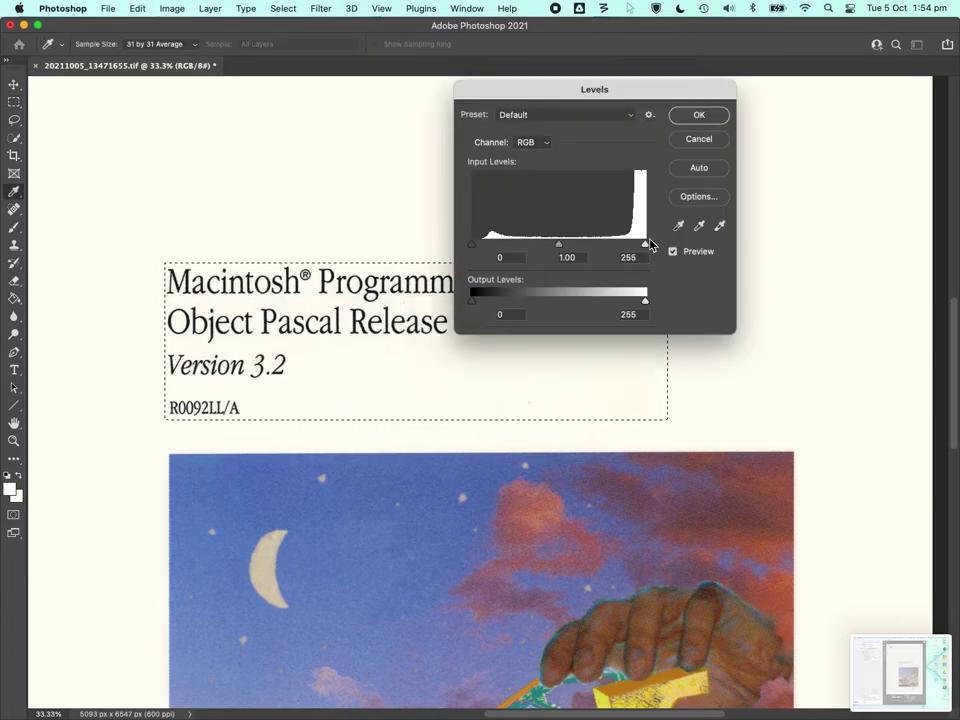
left_click_drag(480, 247, 484, 249)
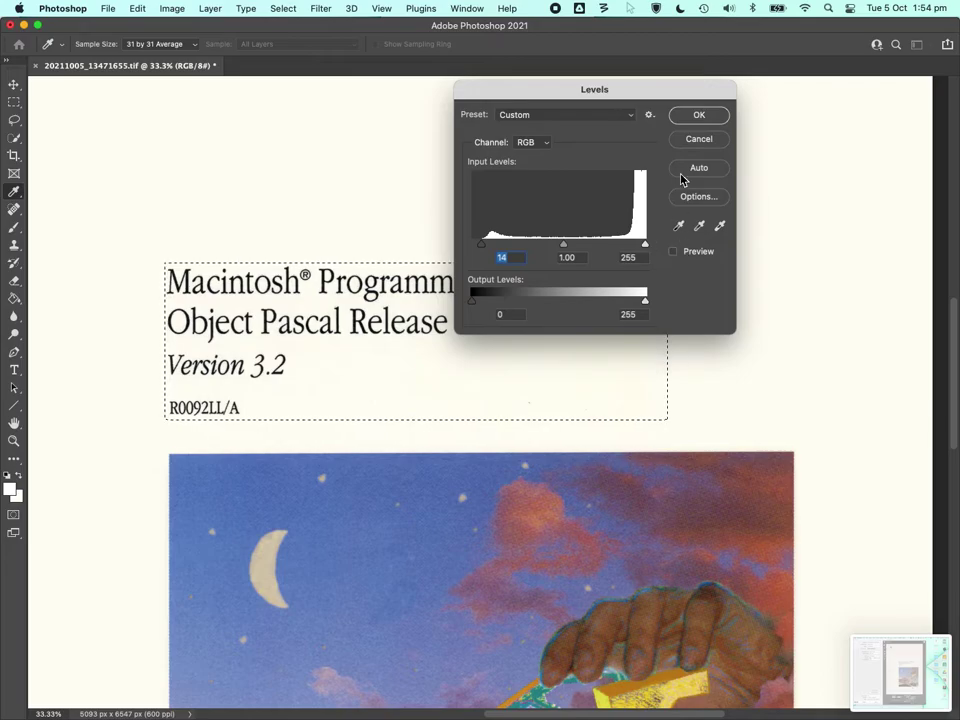
left_click(677, 142)
right_click(349, 285)
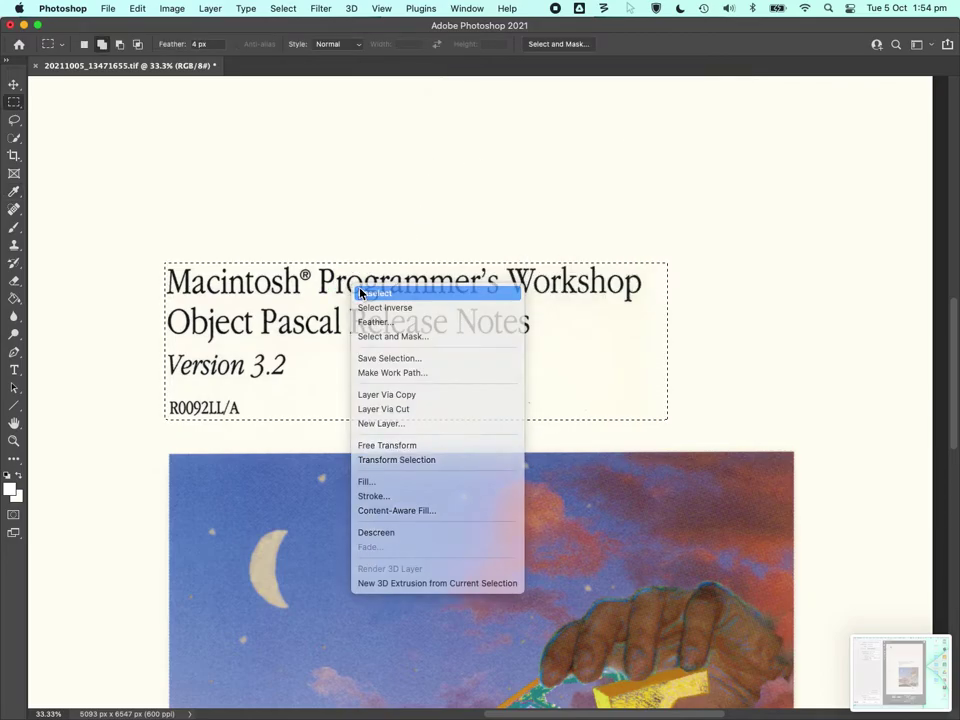
left_click(362, 290)
left_click(16, 439)
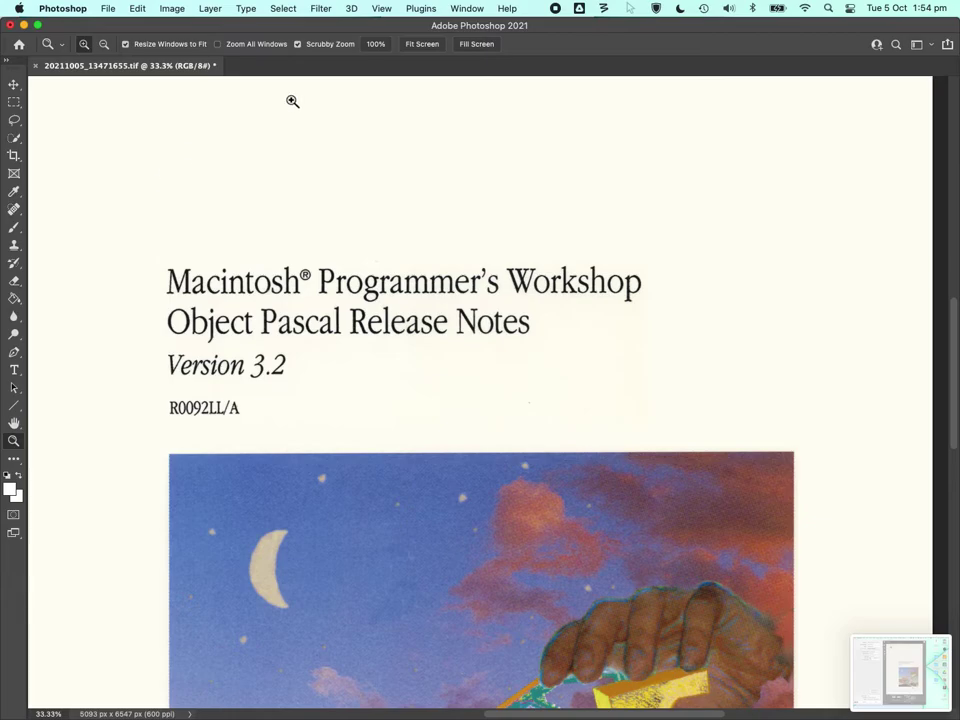
Zoom in on the Apple logo to 200%
left_click(410, 44)
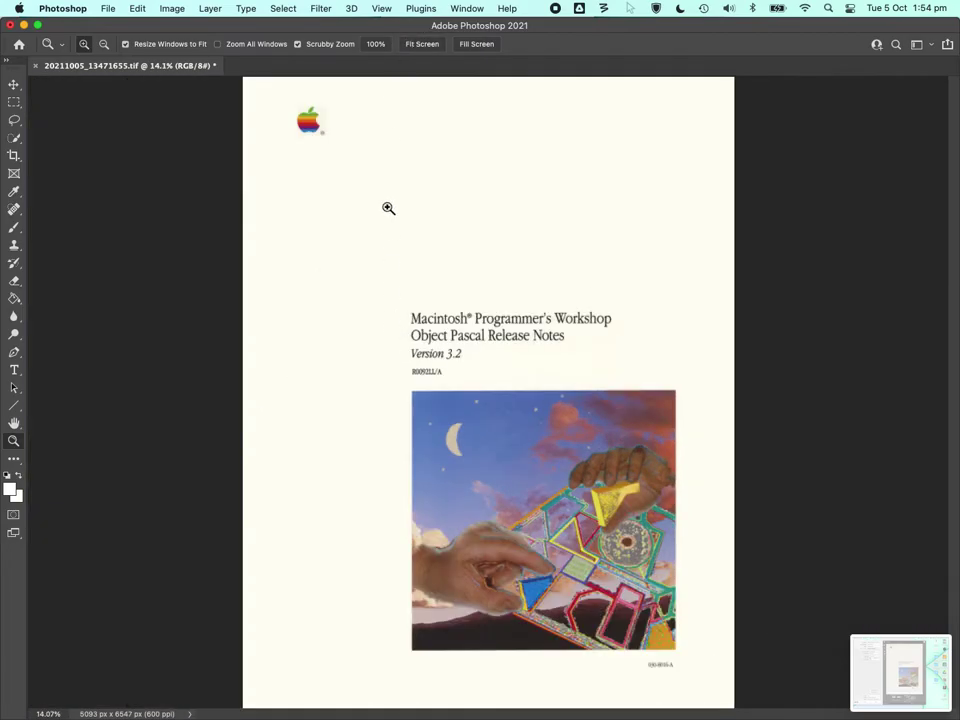
left_click(310, 105)
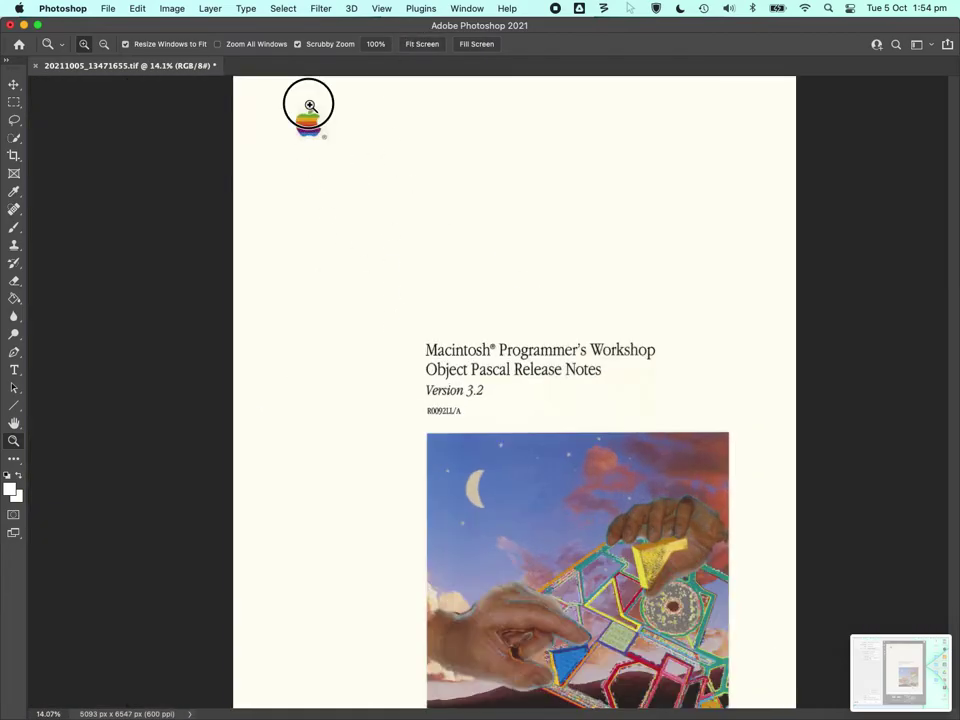
left_click_drag(310, 105, 308, 107)
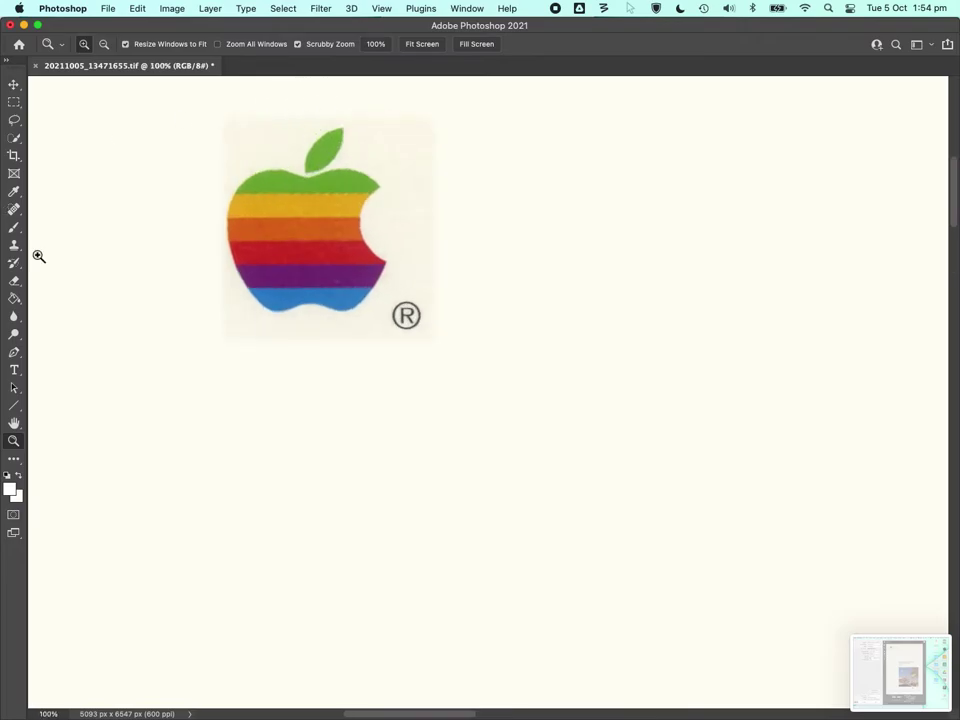
left_click(257, 212)
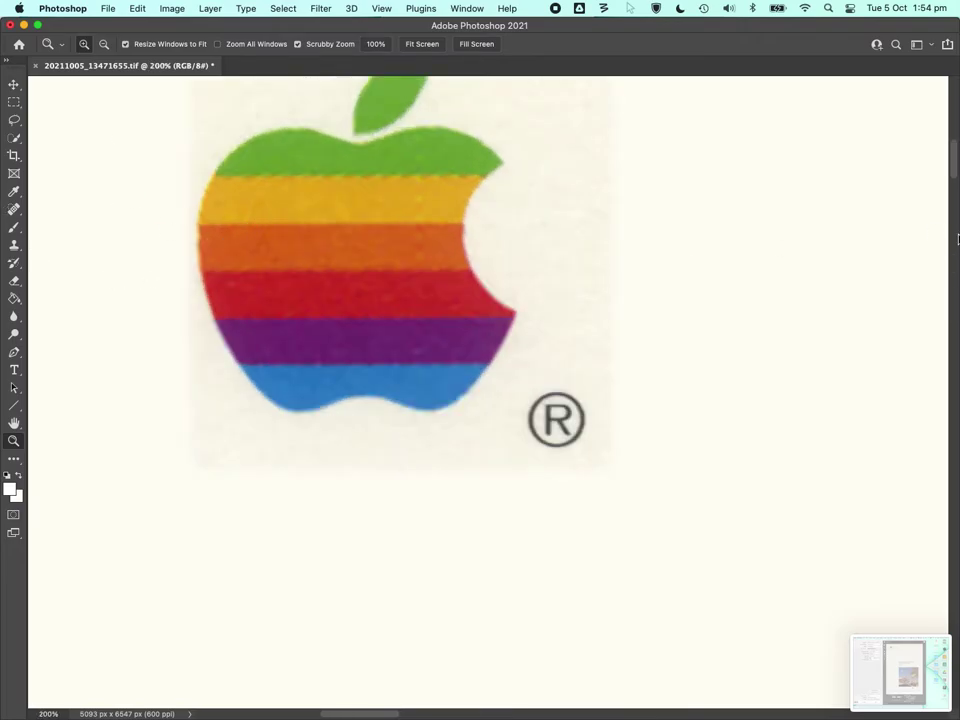
left_click_drag(956, 170, 957, 158)
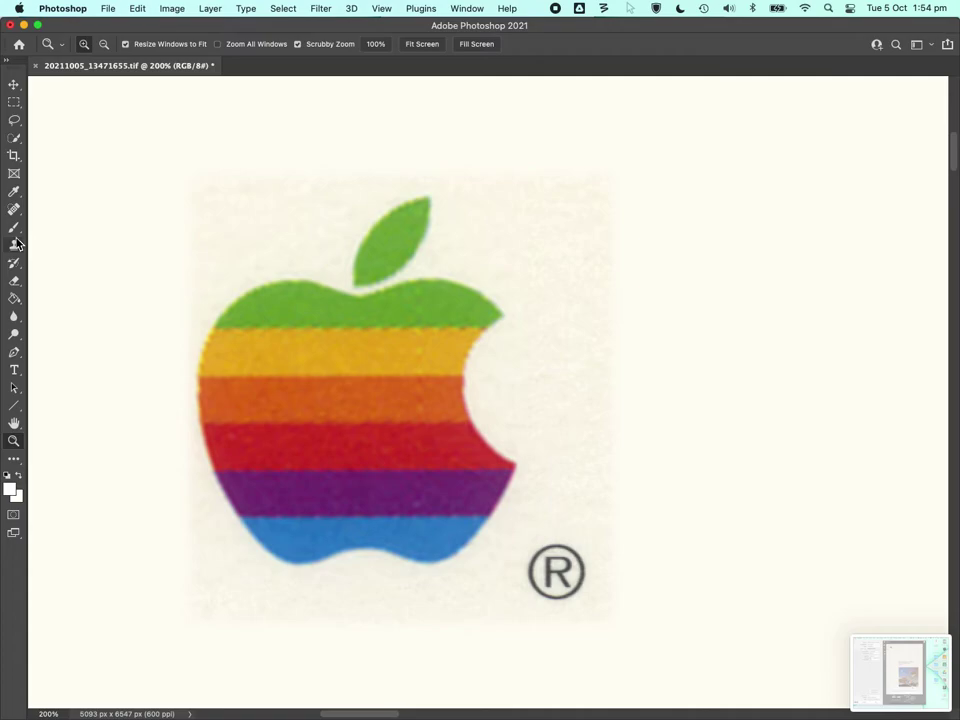
Undo the white fill and Paint Bucket the ® interior cream at tolerance 48
left_click(14, 298)
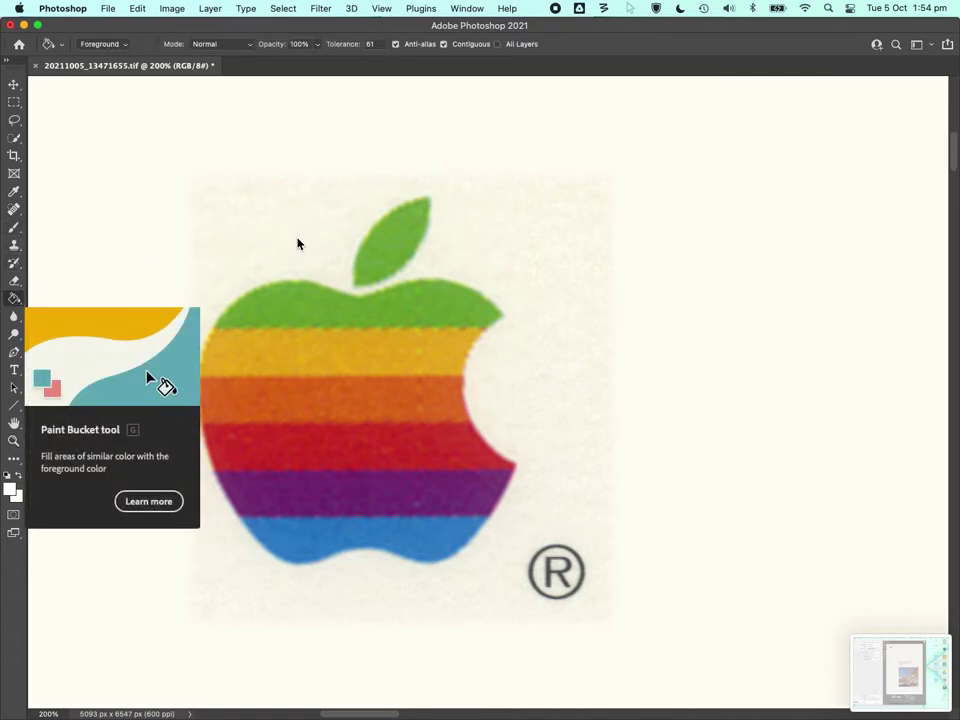
key("super+z")
left_click(115, 44)
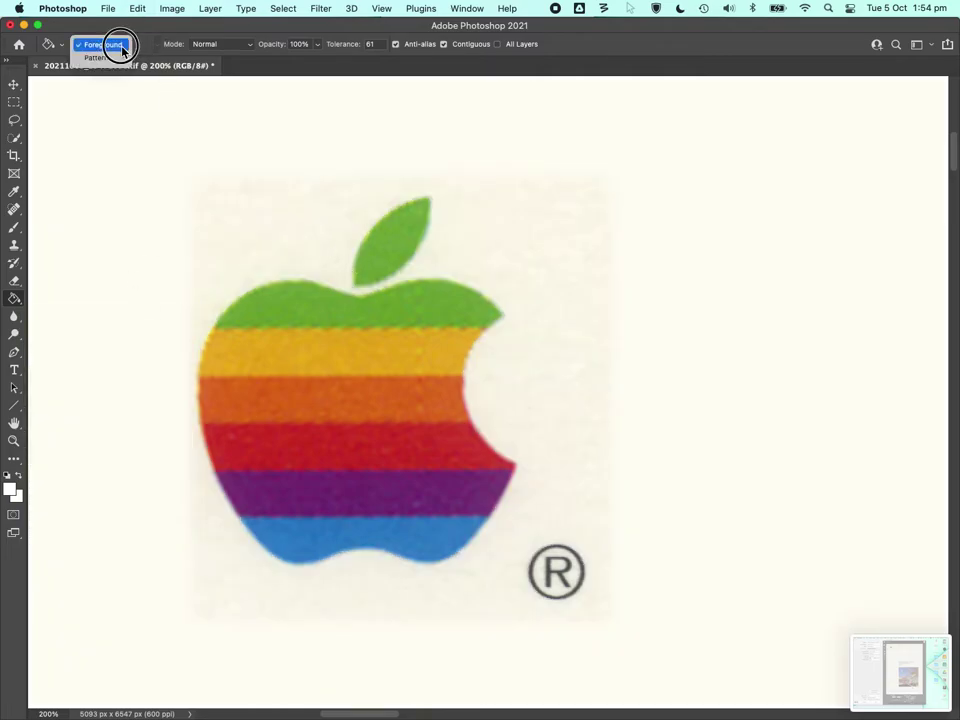
left_click(127, 45)
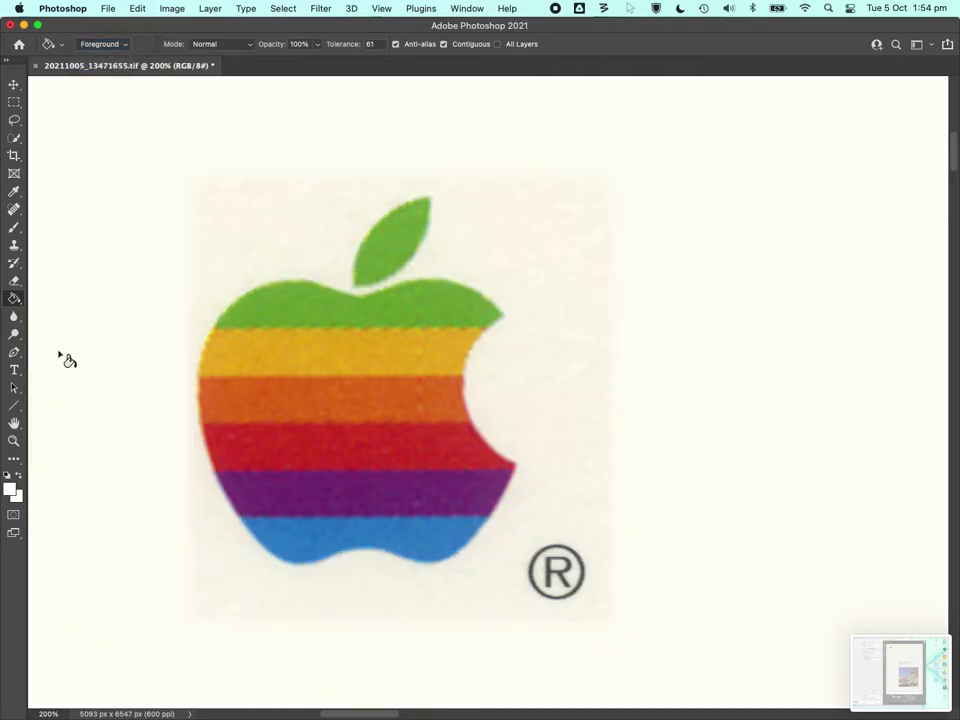
left_click(16, 476)
left_click(336, 48)
type("48")
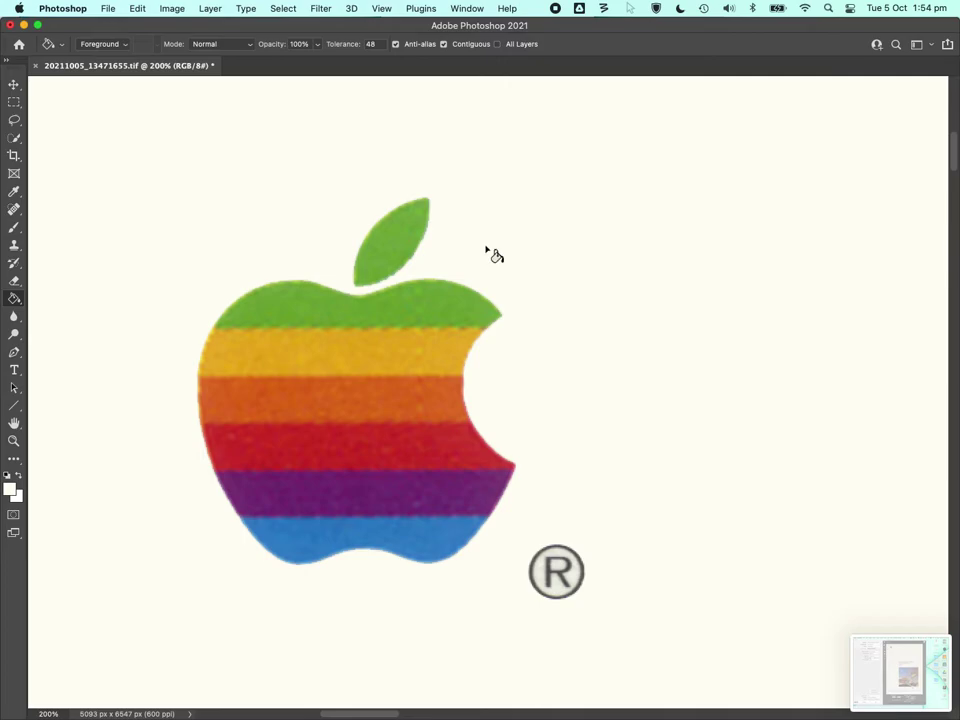
left_click(550, 588)
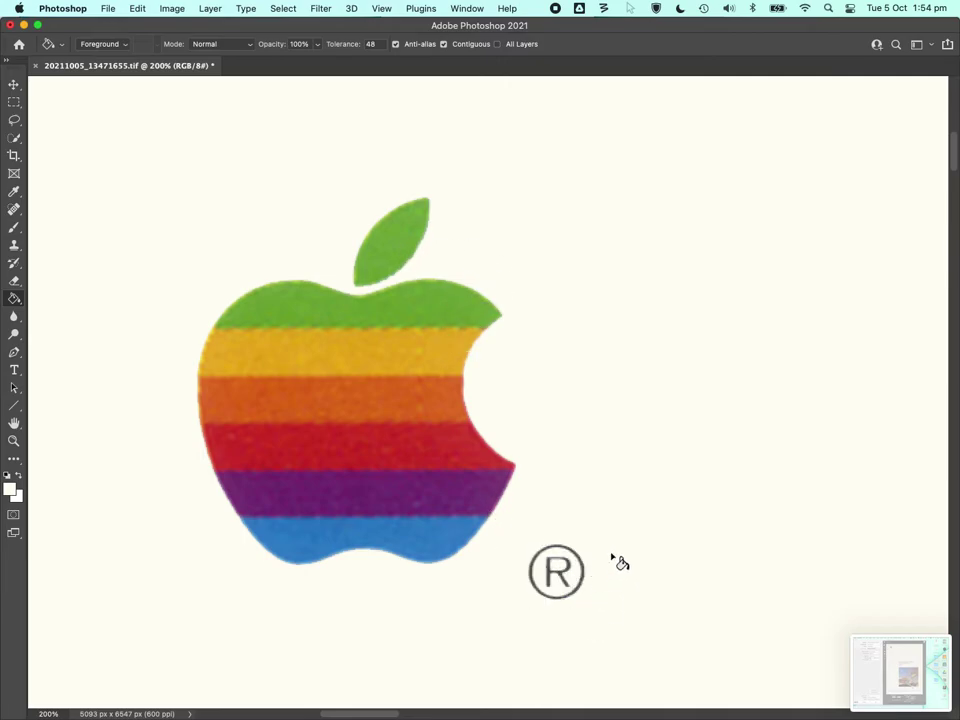
scroll(620, 563, "down", 10)
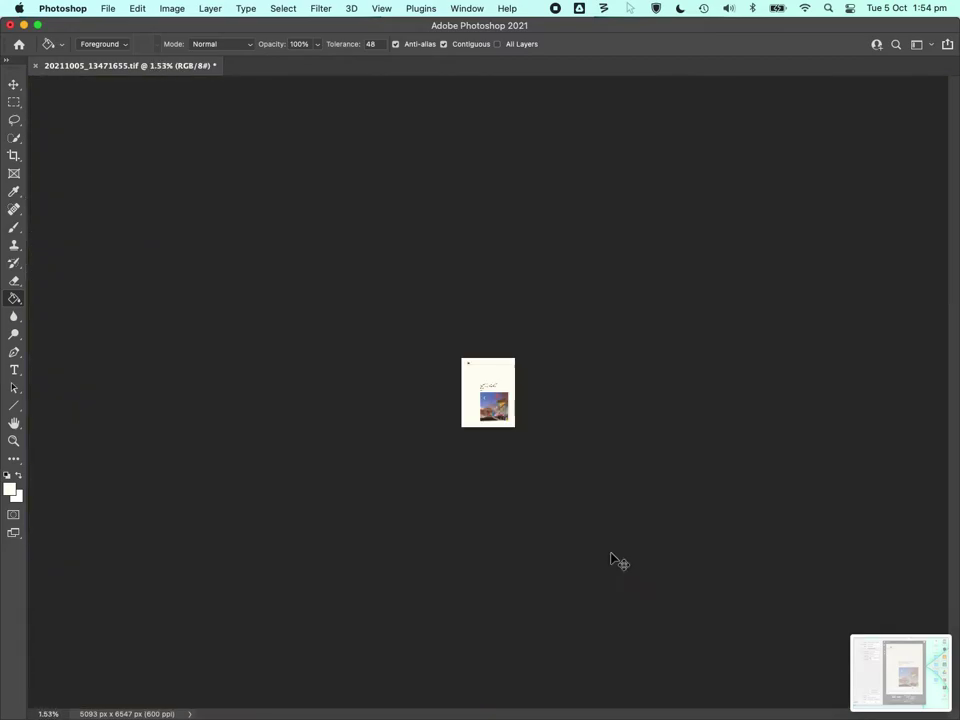
Show the History panel in the docked panel column
scroll(620, 563, "up", 5)
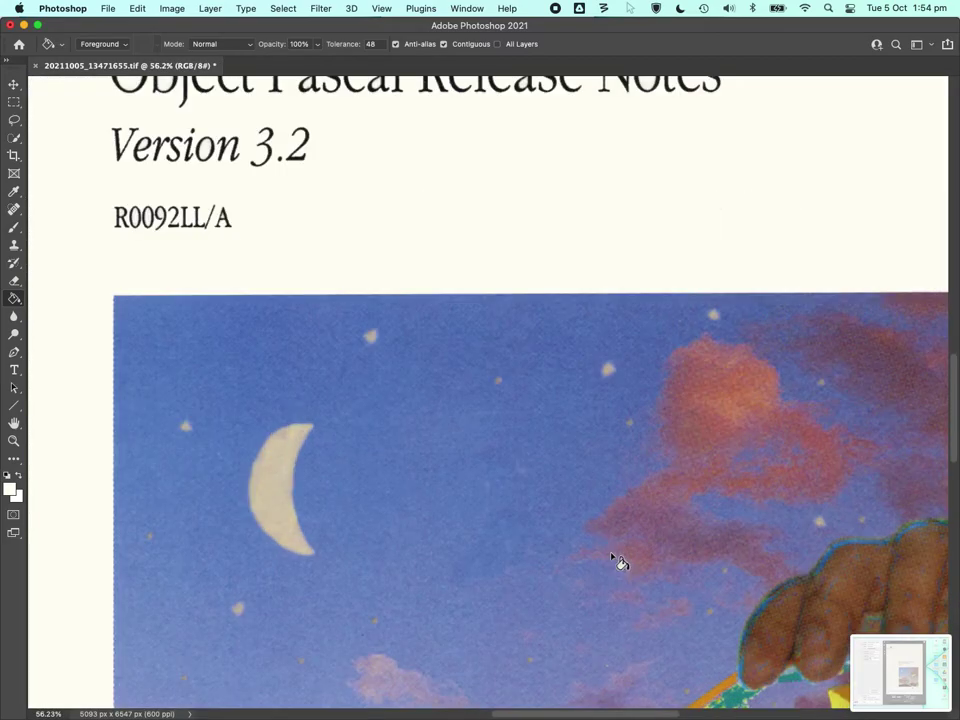
left_click_drag(955, 385, 949, 343)
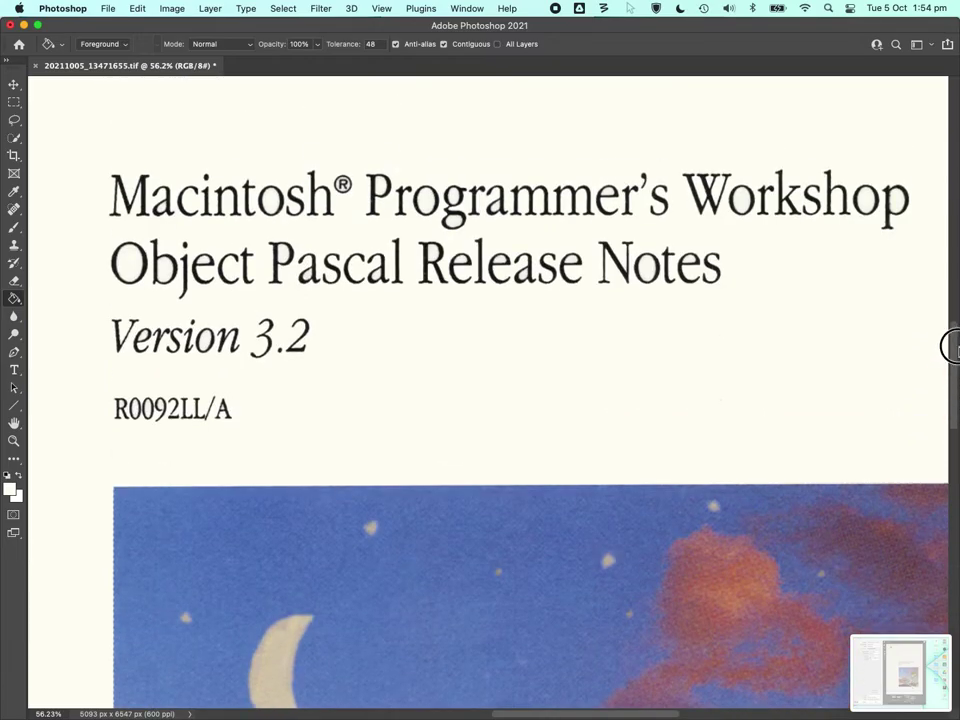
left_click(466, 8)
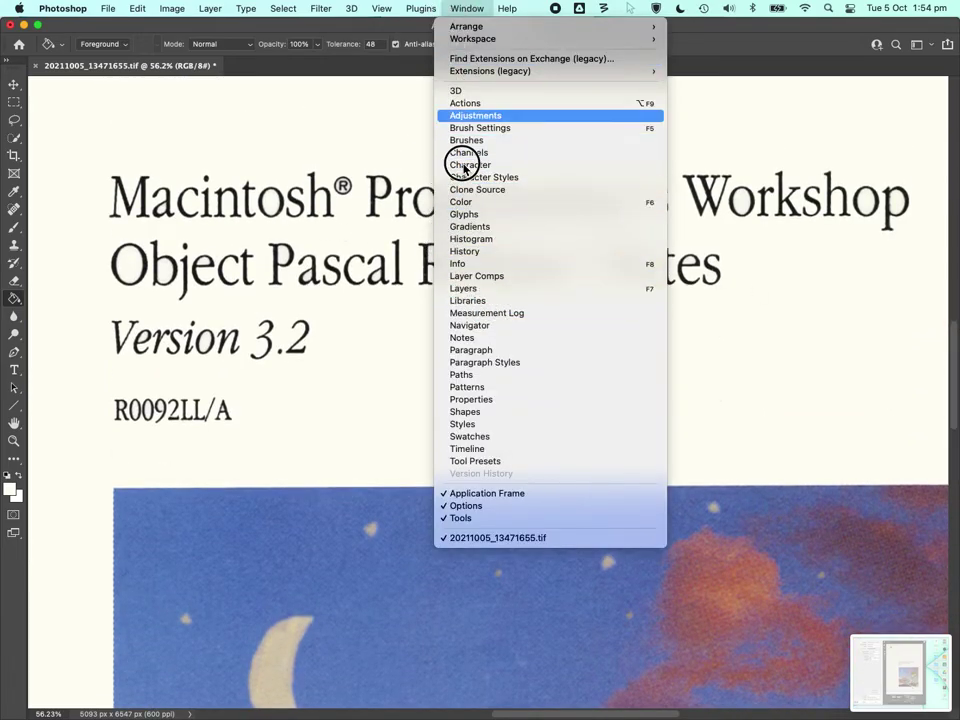
left_click(485, 263)
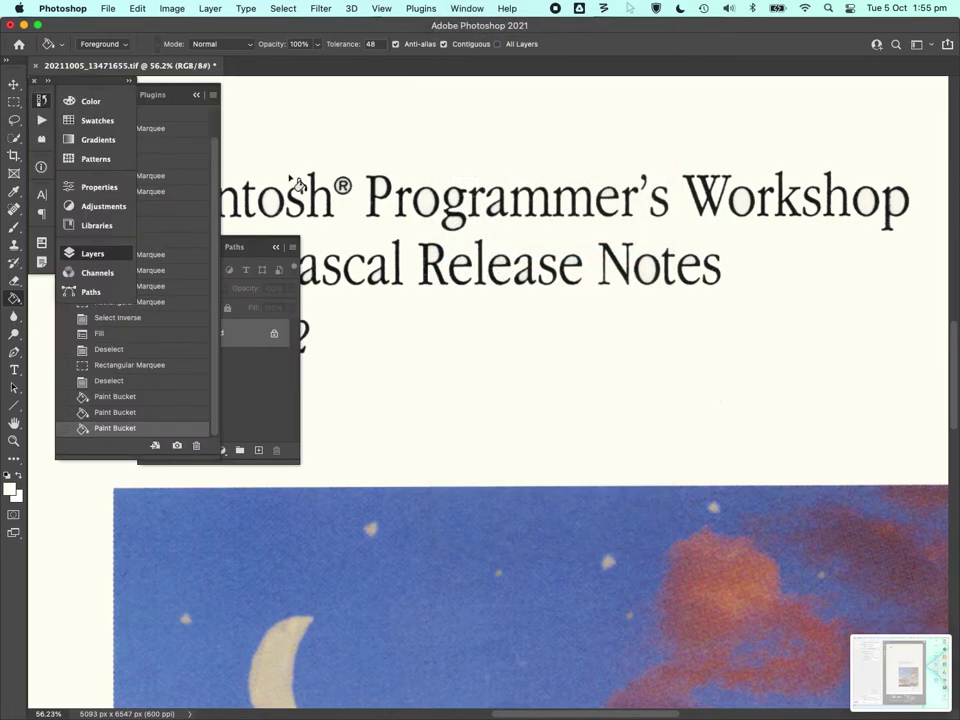
left_click(131, 81)
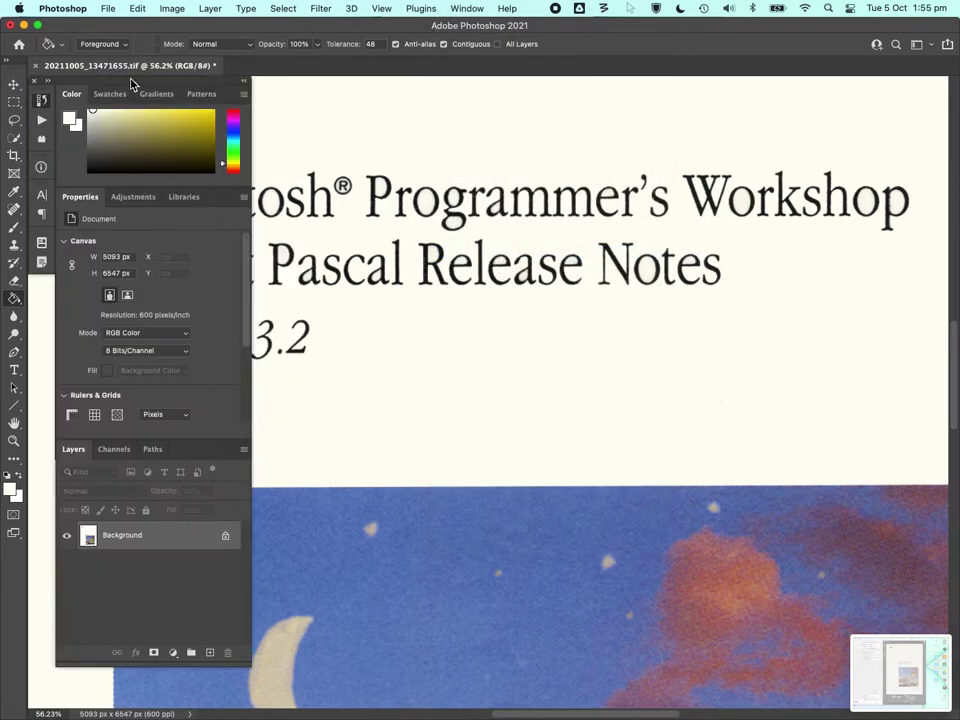
left_click(44, 122)
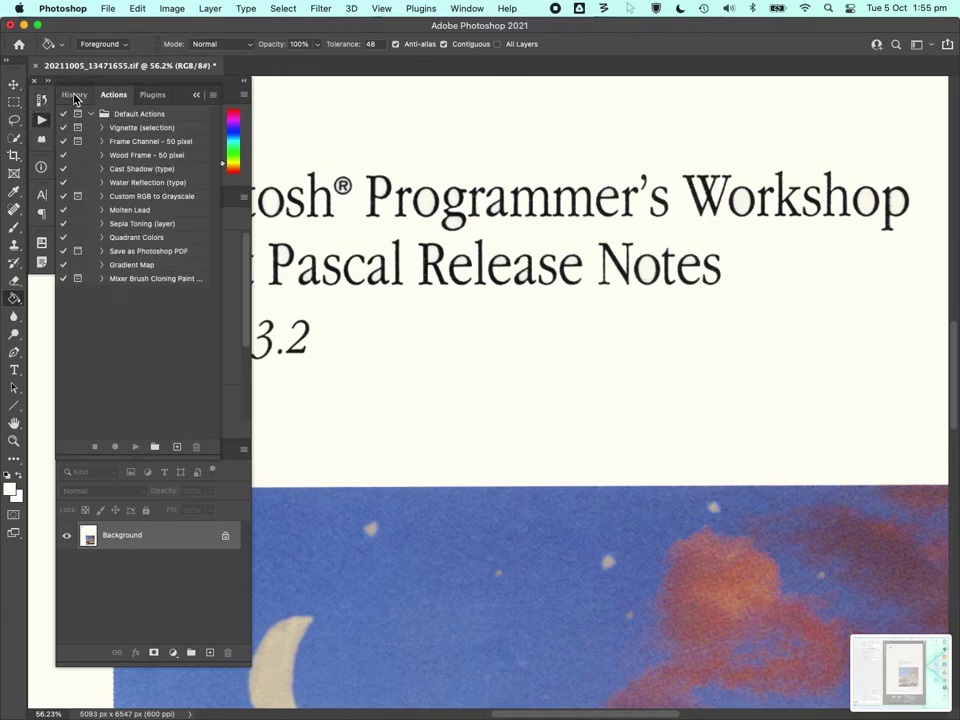
left_click(74, 96)
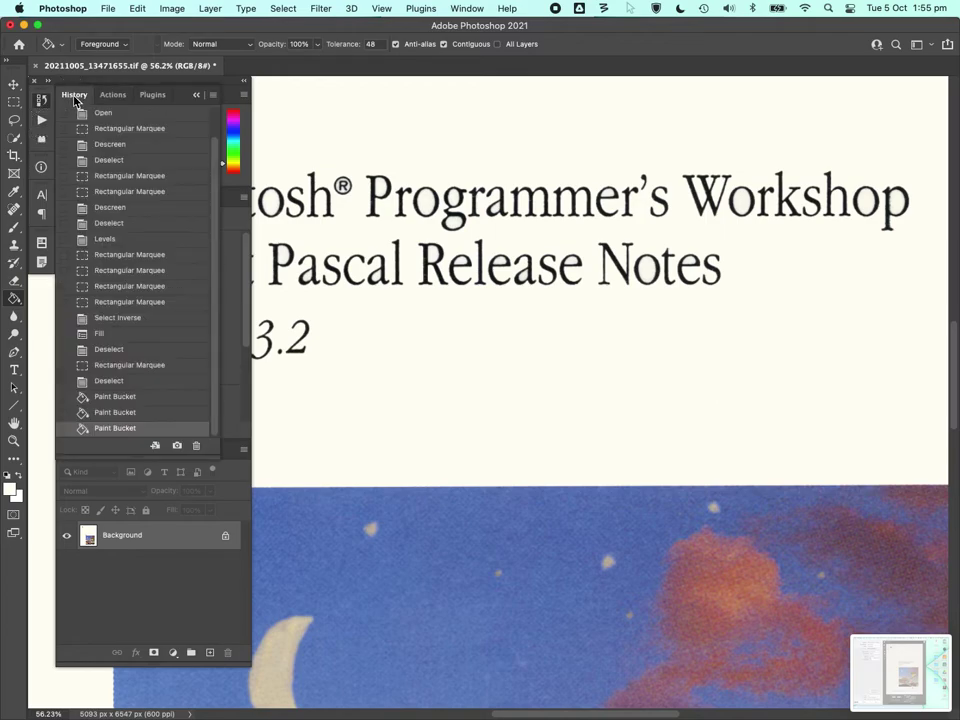
Revert to the state just before the Paint Bucket fills and close the panels
left_click(124, 366)
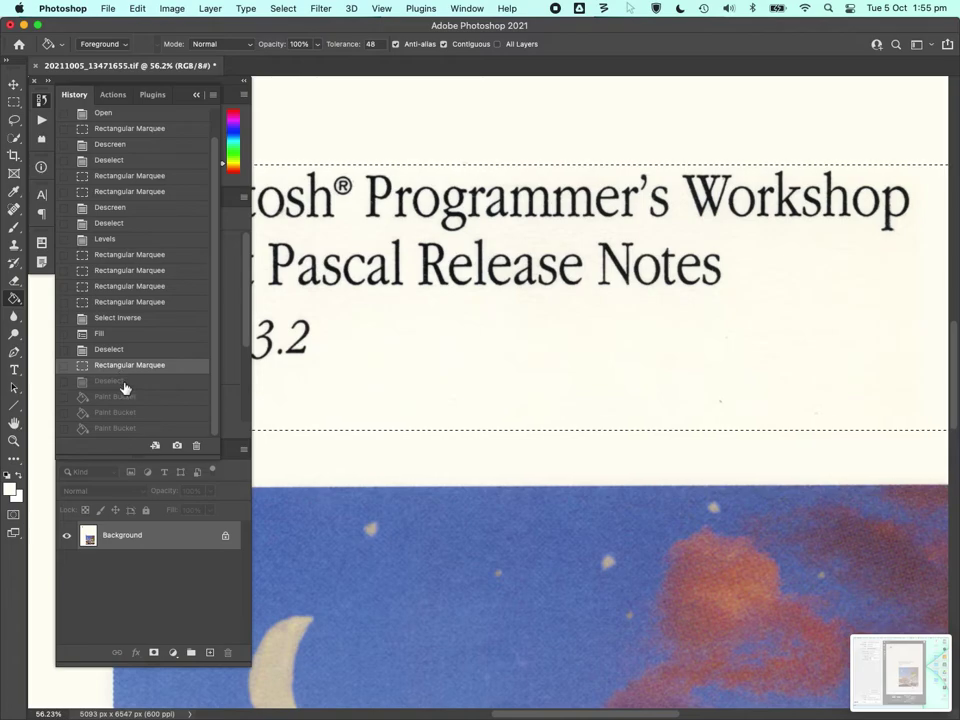
left_click(124, 386)
left_click(245, 81)
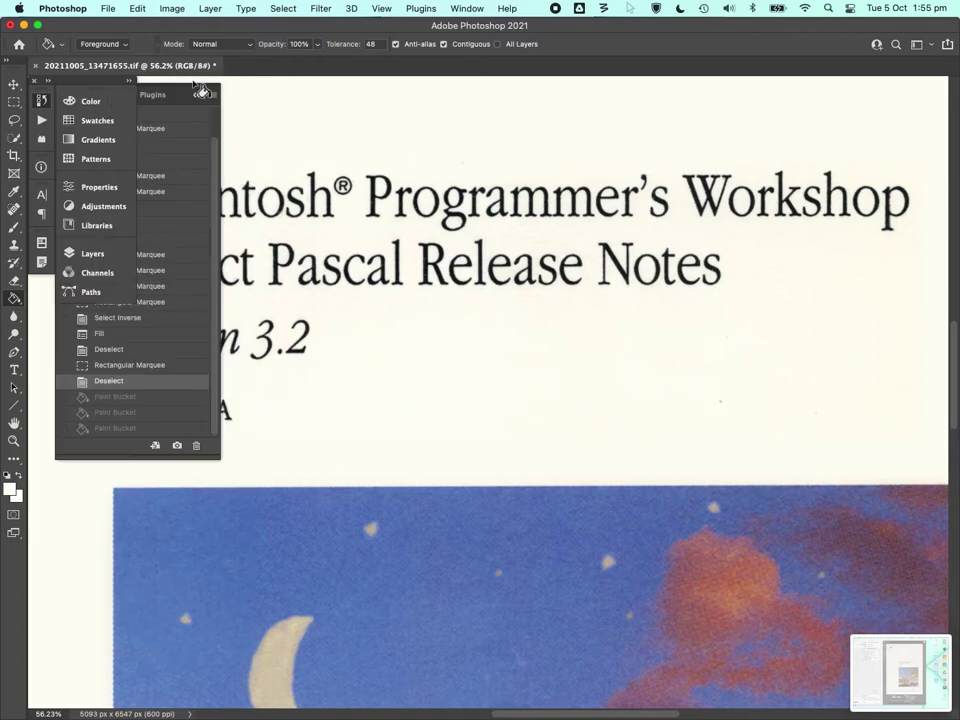
left_click(35, 81)
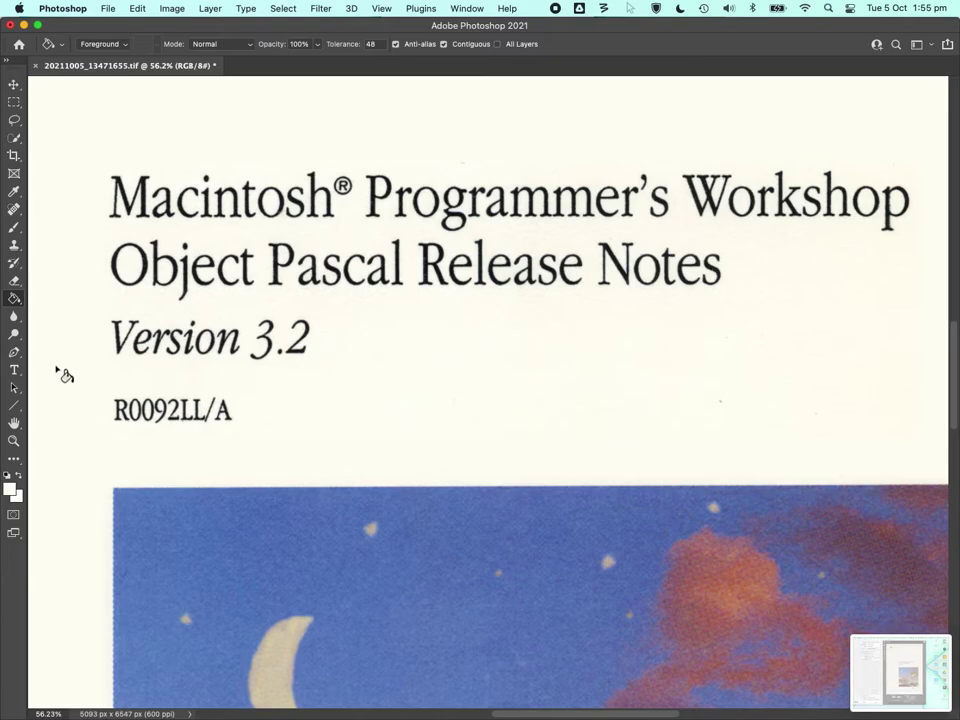
left_click(14, 441)
Zoom in on the Apple logo, box-select it, and Paint Bucket-fill its grey square and bite patch cream
left_click(418, 44)
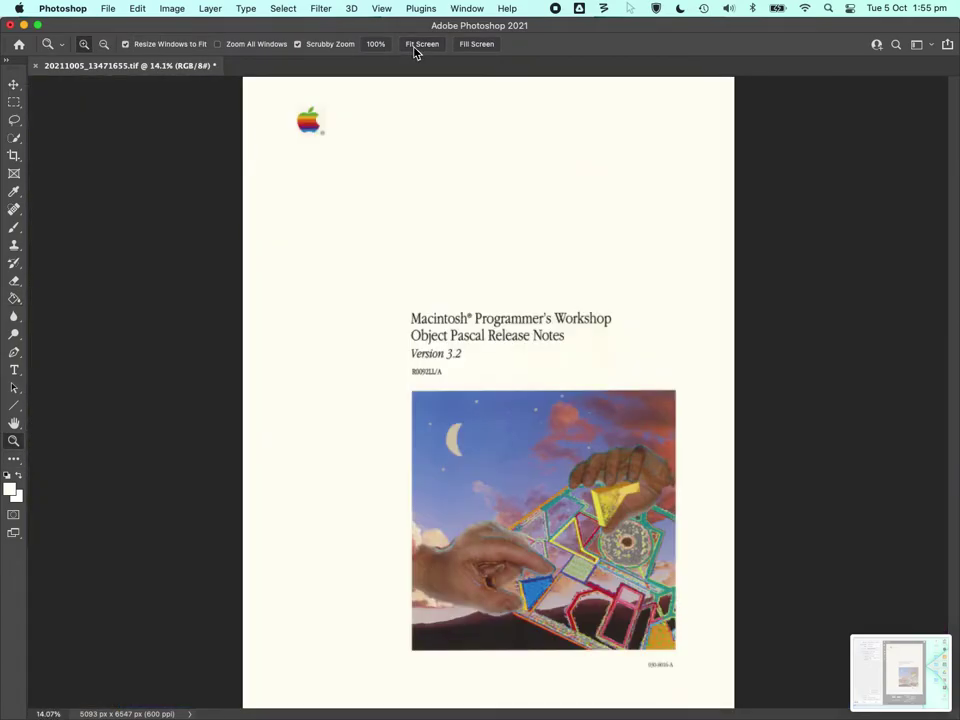
left_click_drag(305, 116, 631, 306)
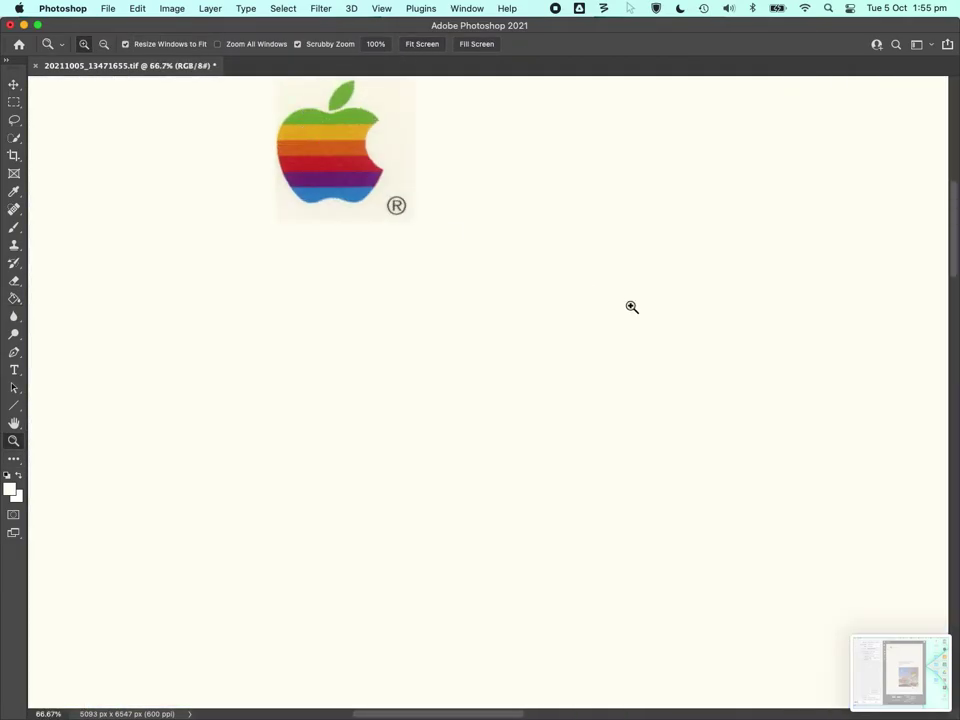
left_click_drag(954, 243, 943, 214)
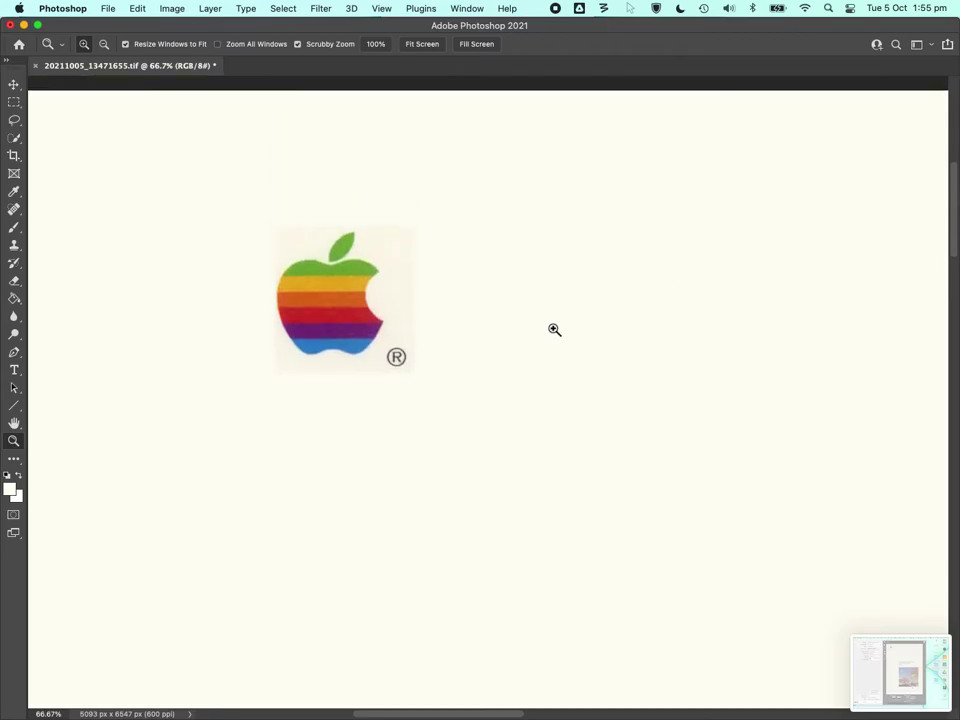
left_click(15, 104)
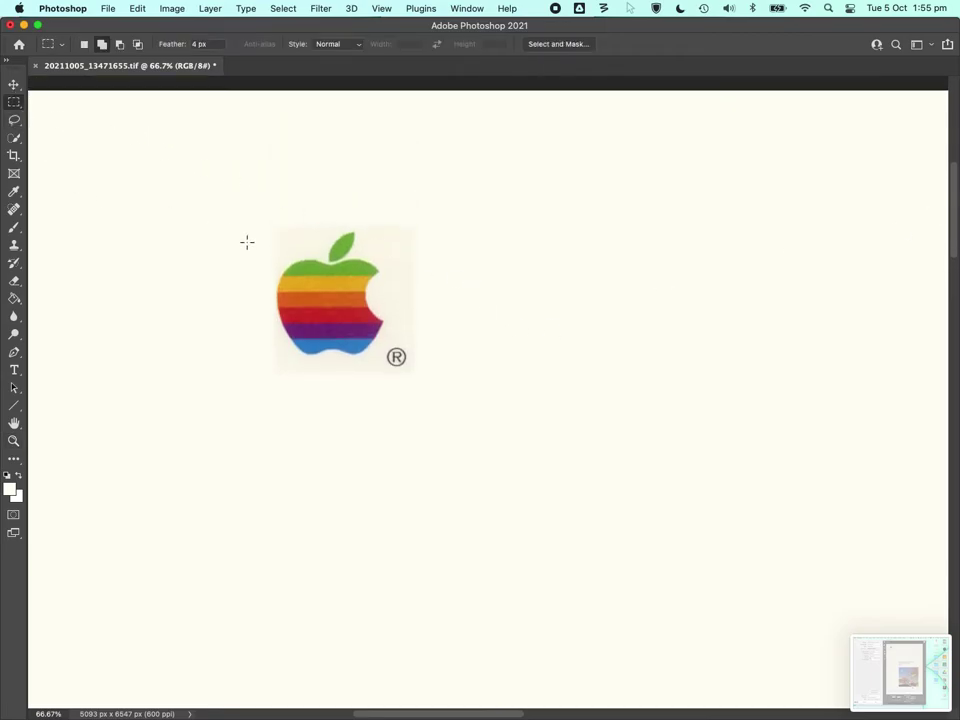
left_click_drag(247, 209, 446, 400)
left_click(15, 298)
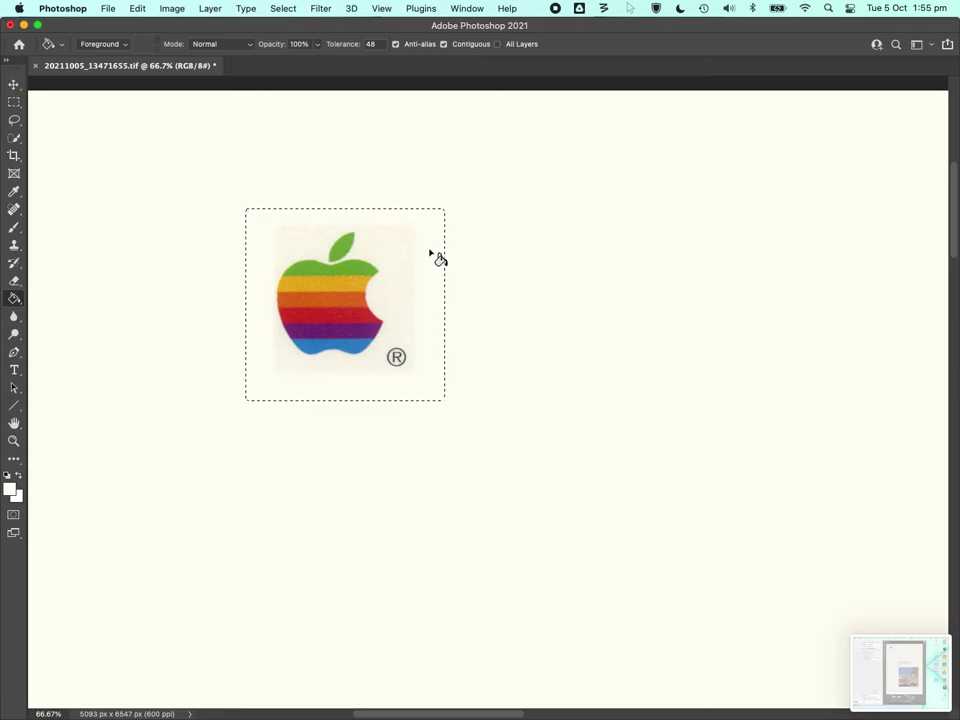
left_click(396, 288)
left_click(396, 288)
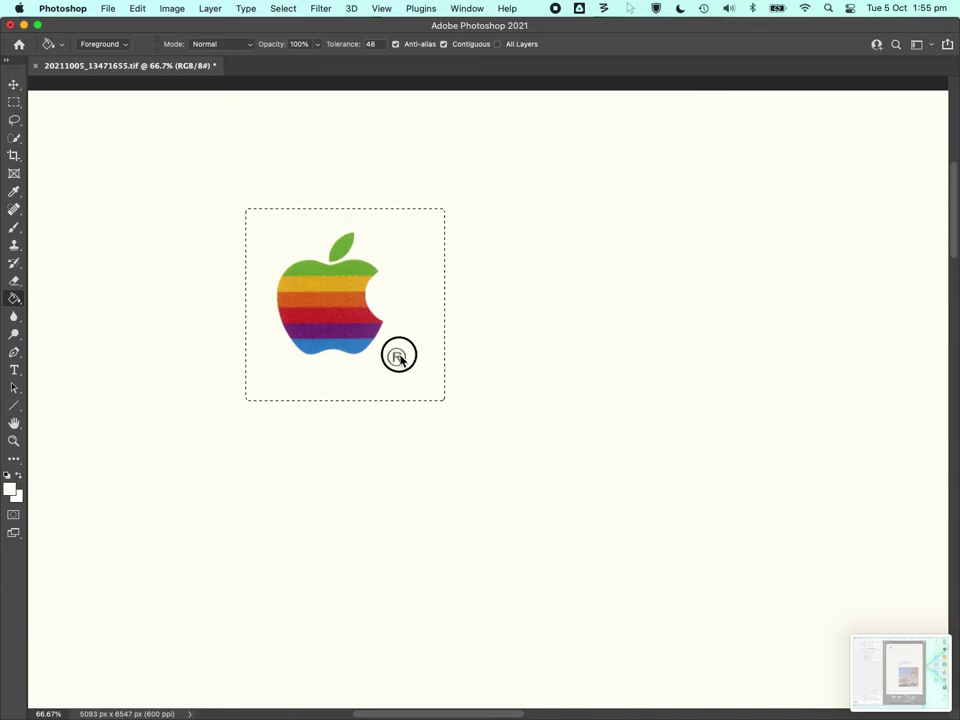
right_click(277, 352)
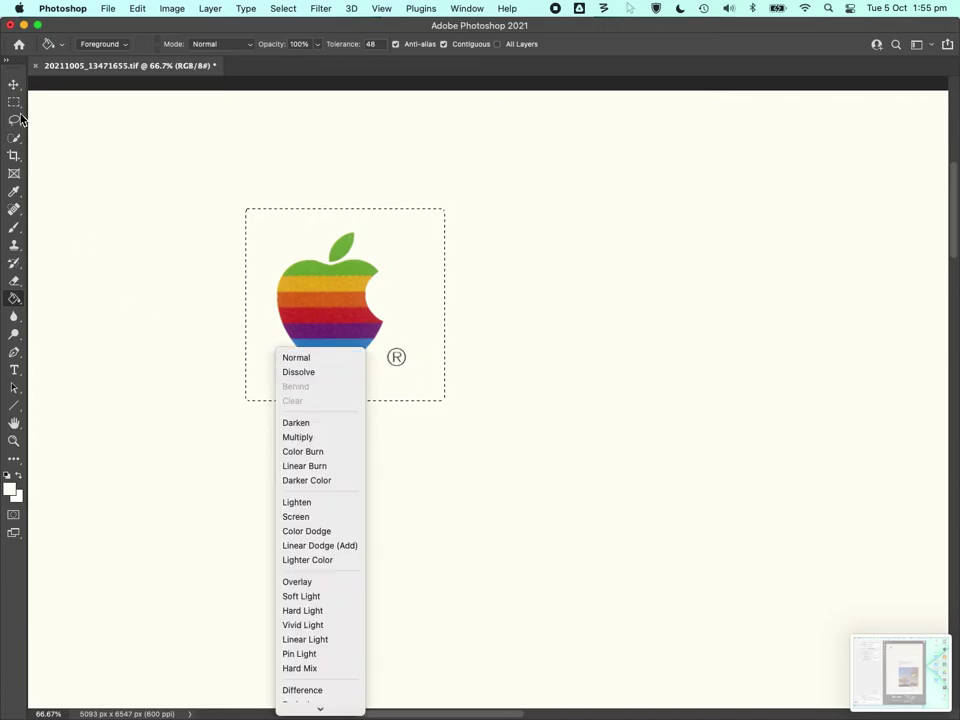
Deselect the box around the retouched Apple logo
left_click(14, 102)
left_click(14, 102)
right_click(249, 238)
left_click(258, 241)
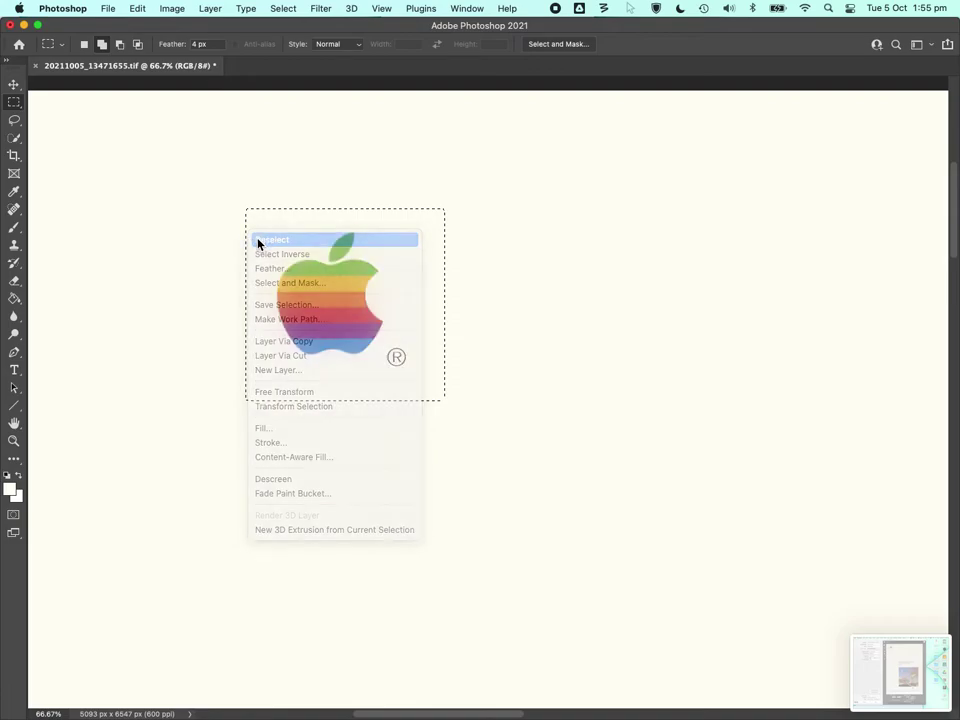
Inspect the cover's sky at 100%, the title, and the art's shapes at 200%, then fit the page
left_click(14, 442)
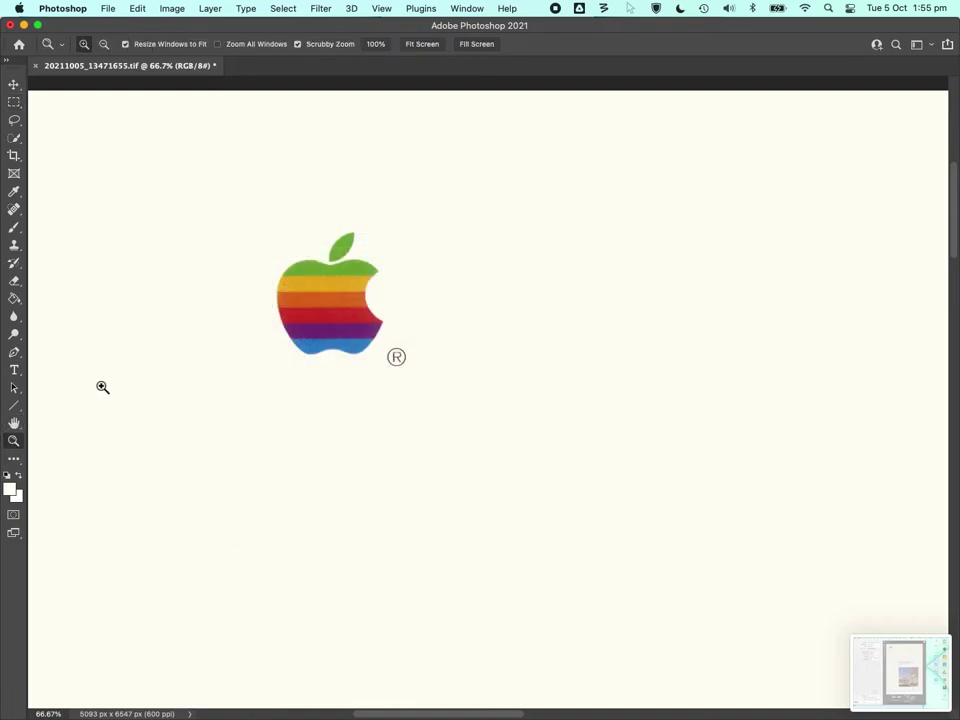
left_click(411, 46)
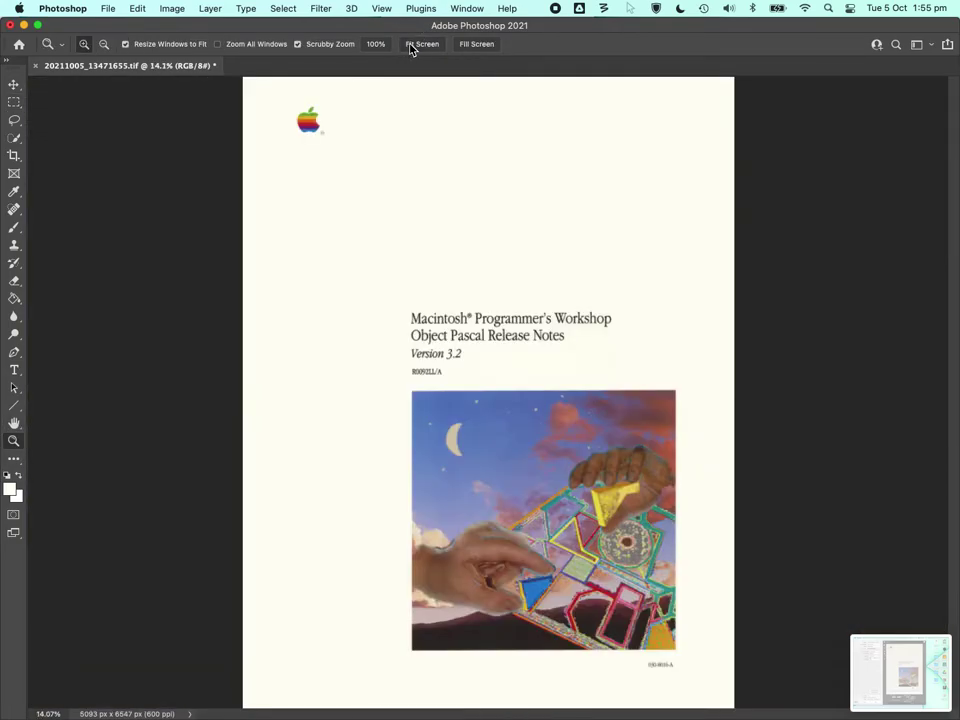
left_click_drag(677, 431, 677, 431)
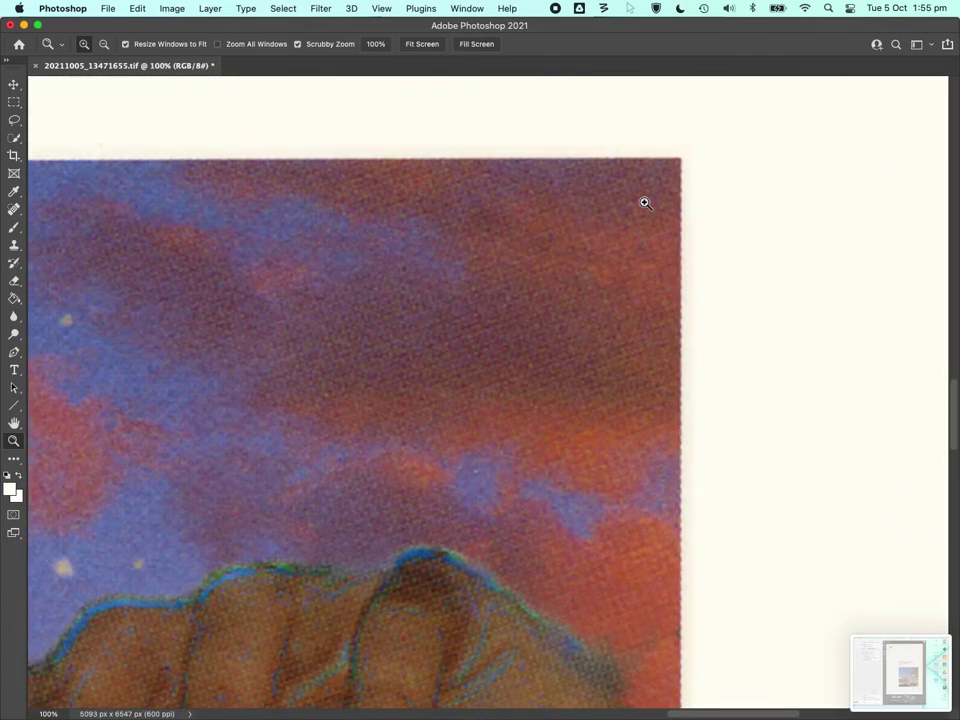
right_click(627, 327)
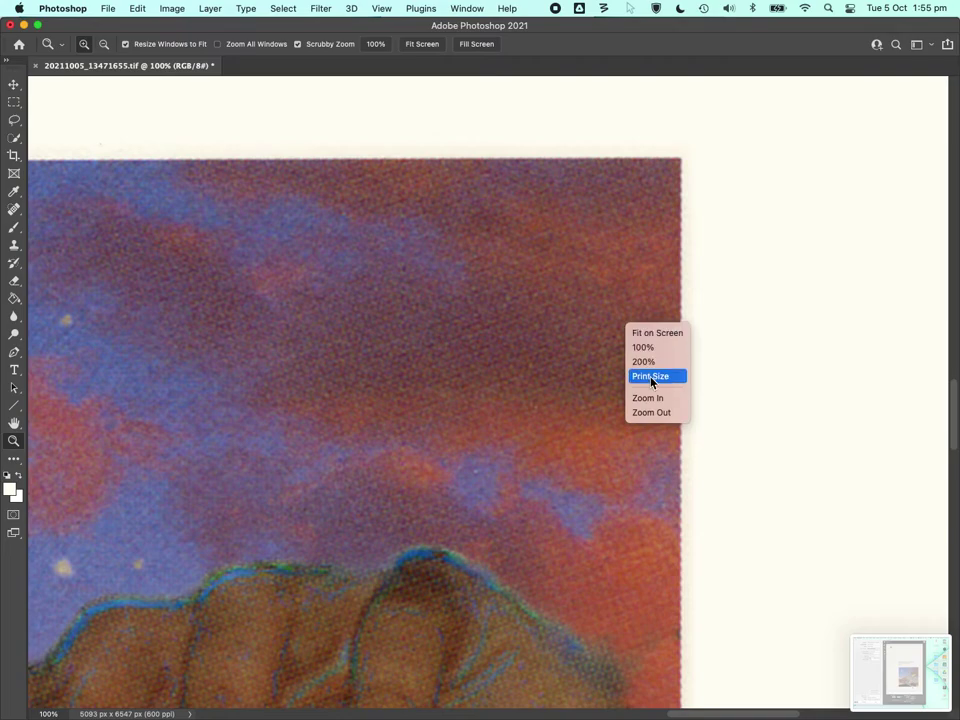
left_click(424, 44)
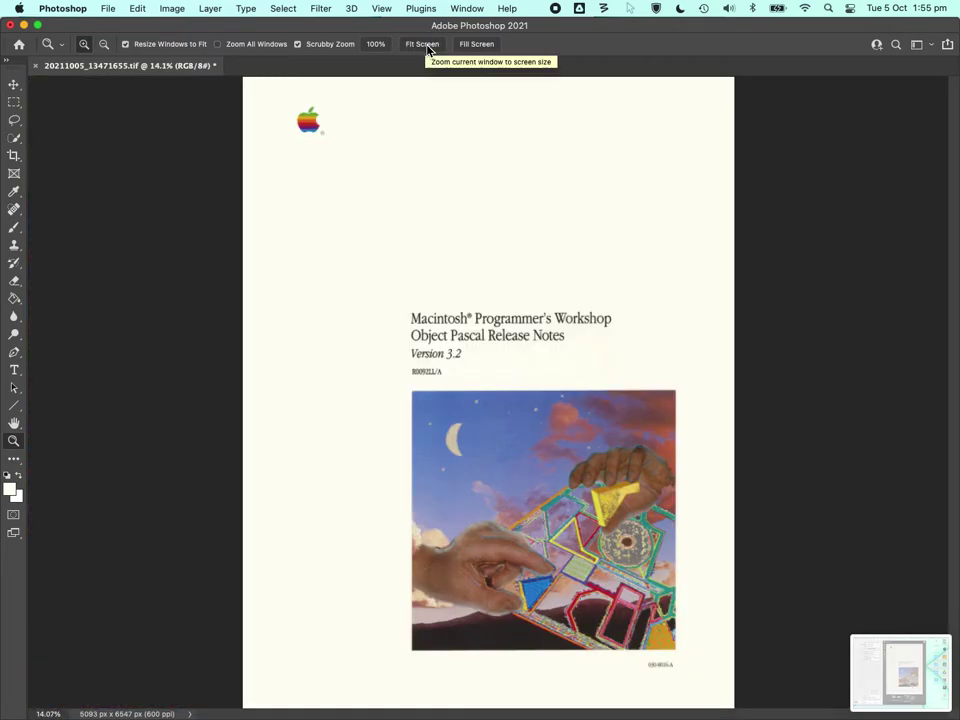
left_click(624, 319)
left_click(623, 320)
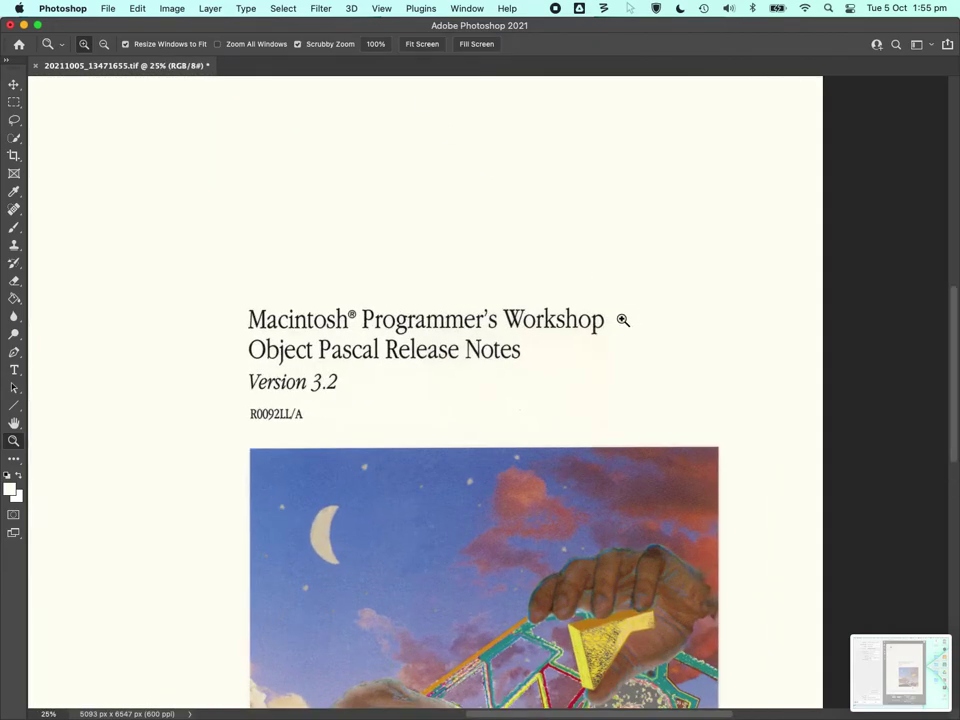
left_click_drag(958, 350, 932, 411)
left_click_drag(607, 506, 607, 506)
left_click(412, 45)
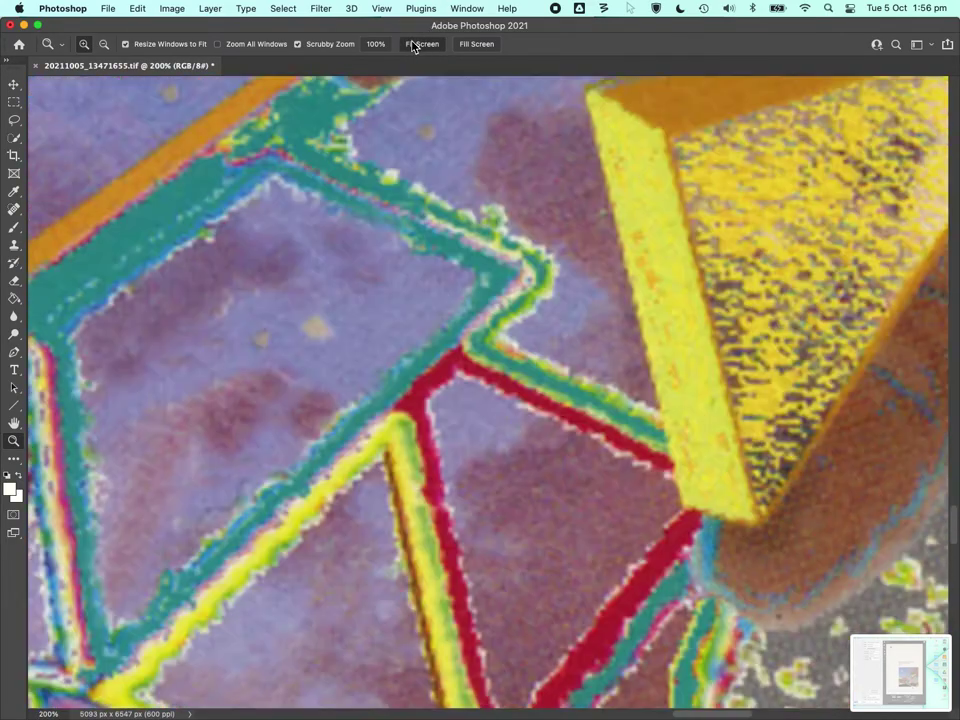
left_click(313, 14)
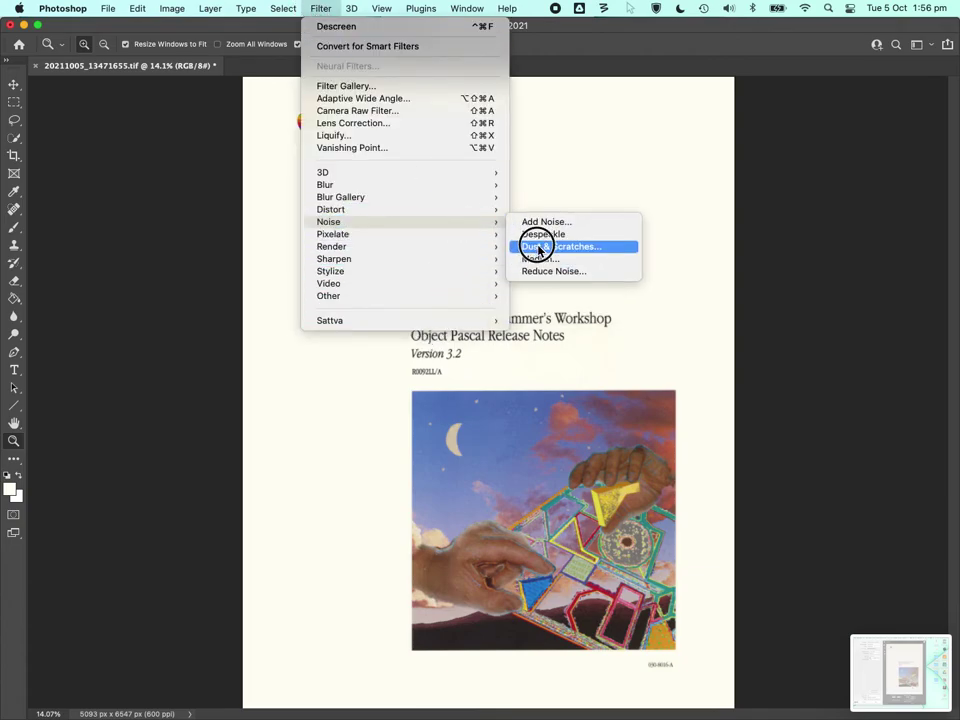
Bring up the File menu to reach Save As
left_click(419, 6)
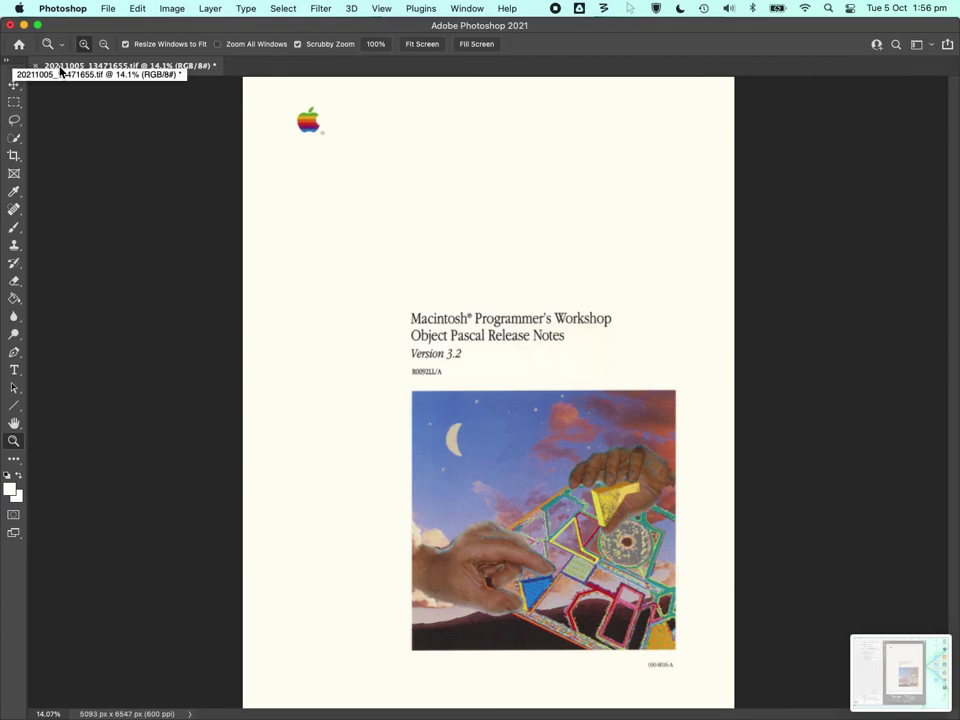
left_click(106, 8)
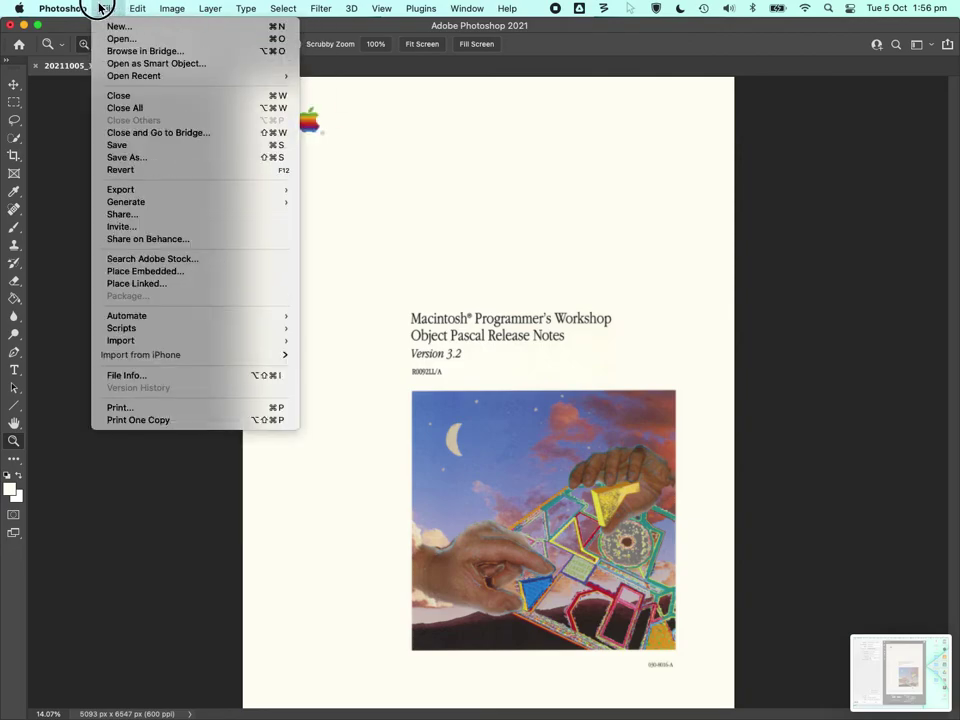
Save the cover as an uncompressed TIFF named '20211005_13471655 retouch.tif'
left_click(115, 157)
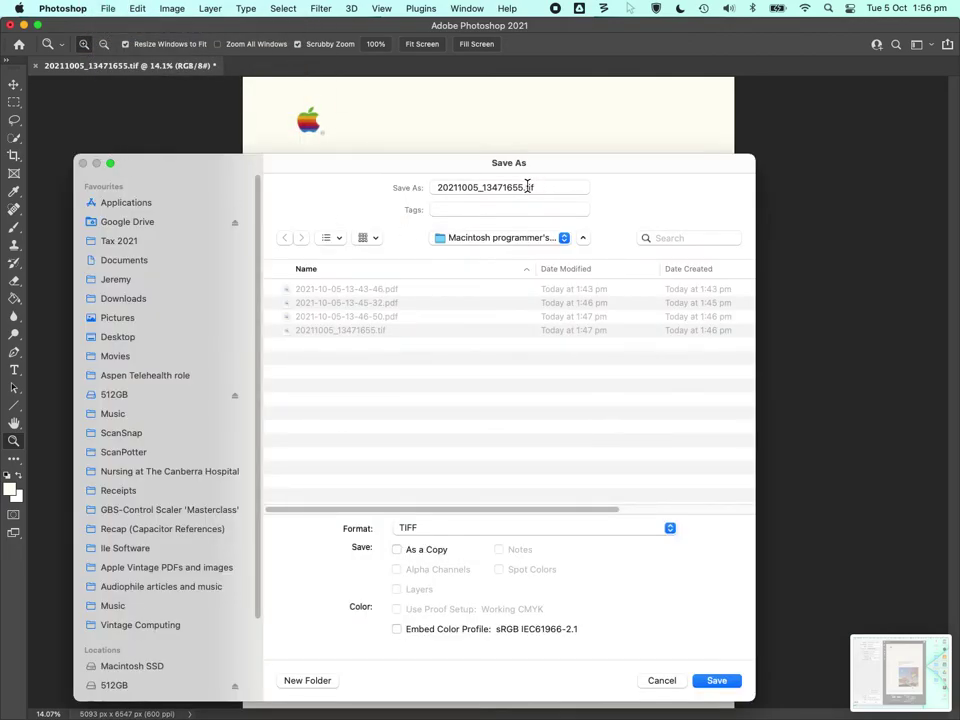
left_click(526, 187)
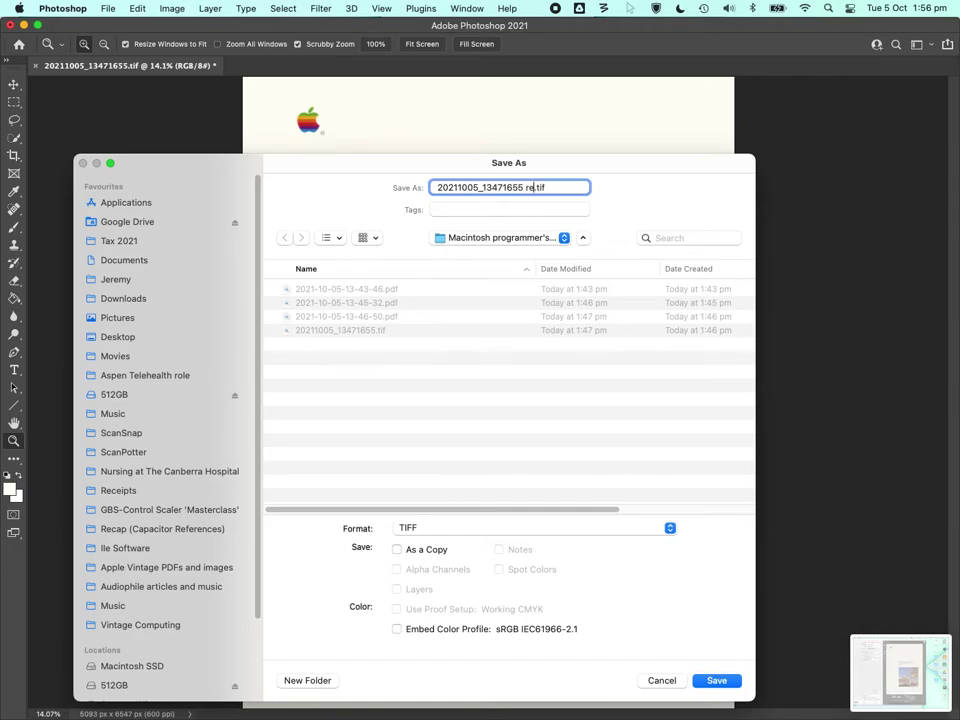
type("retouch")
key("Return")
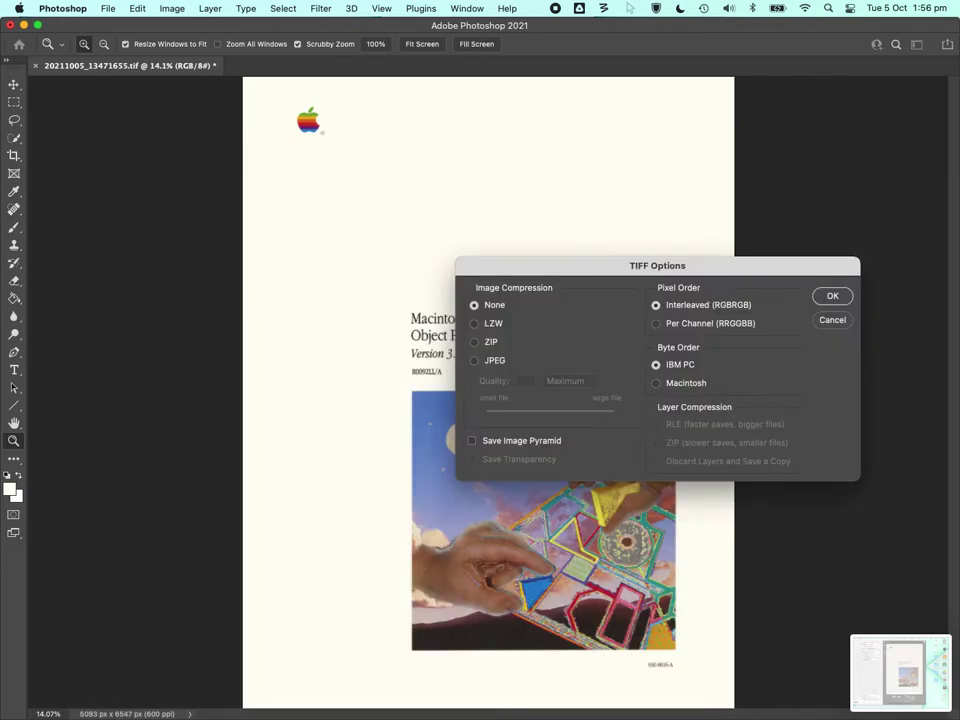
left_click(833, 296)
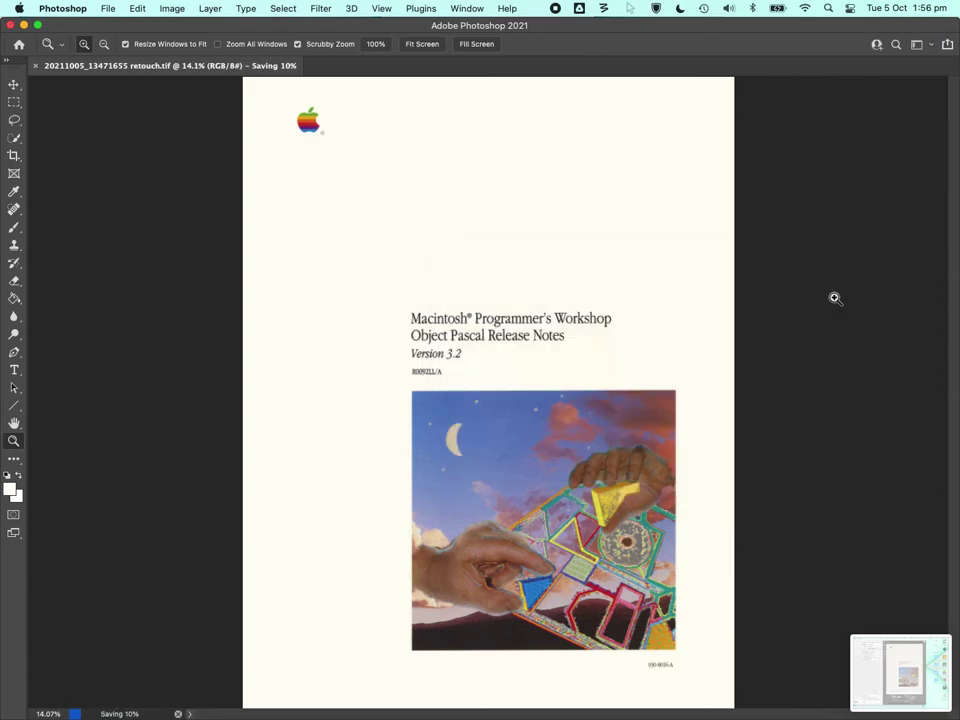
Set up a JPG Export As at 50% scale (2548 × 3274) with 90% quality
left_click(107, 9)
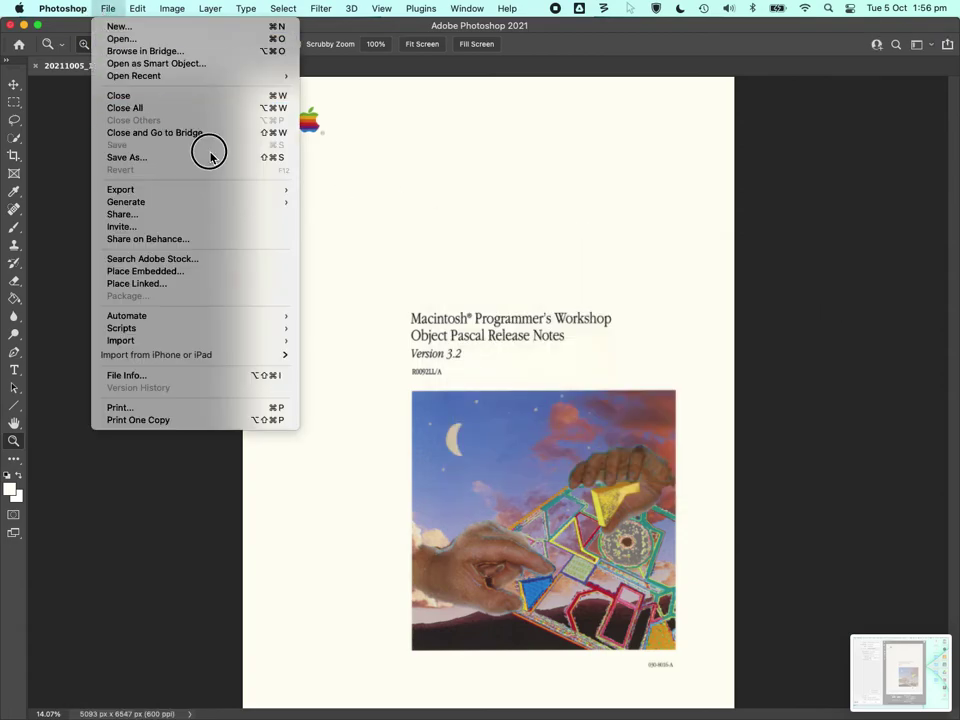
mouse_move(270, 193)
left_click(336, 201)
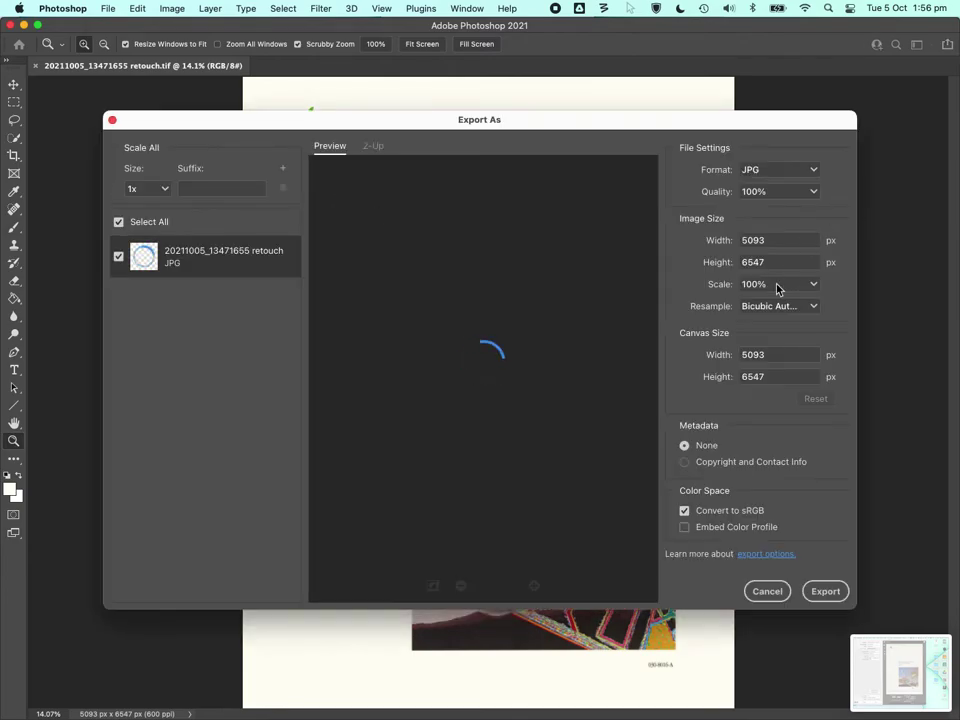
left_click(812, 286)
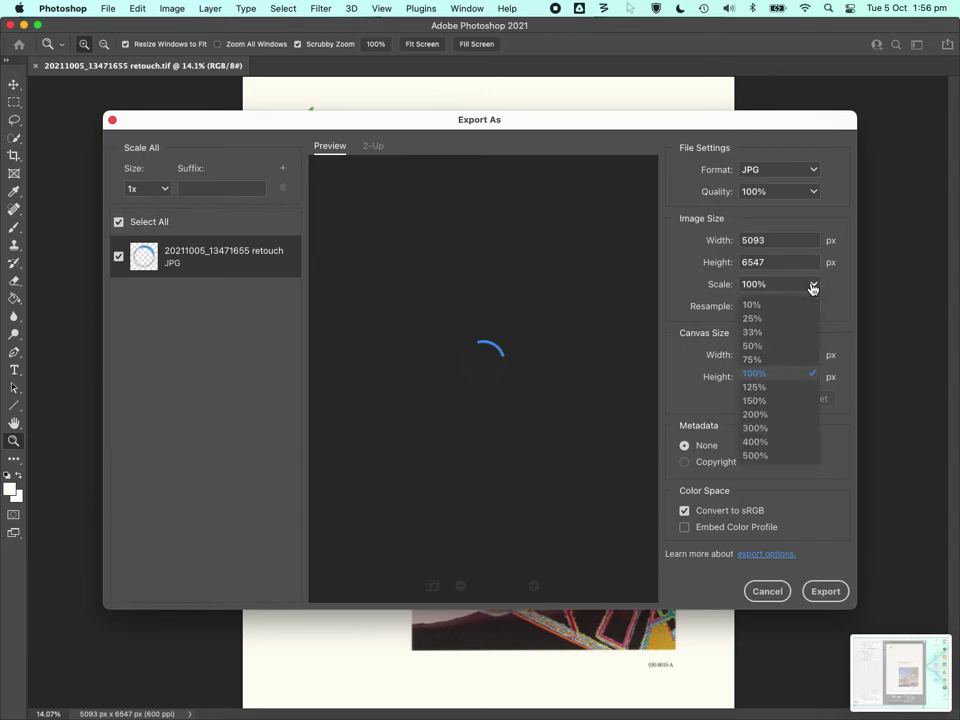
left_click(776, 319)
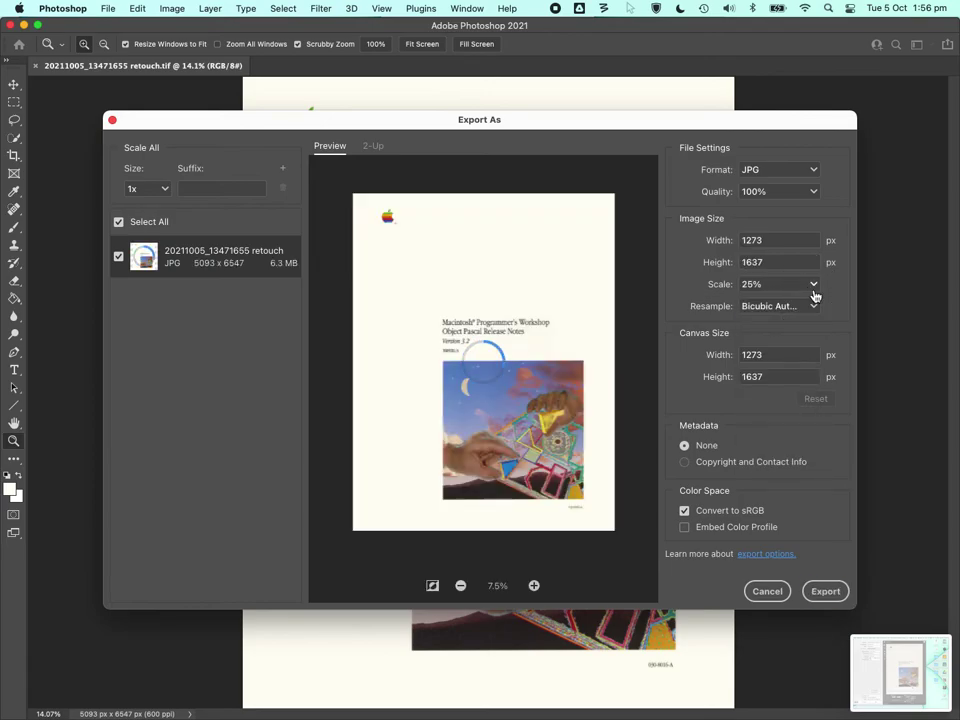
left_click(813, 285)
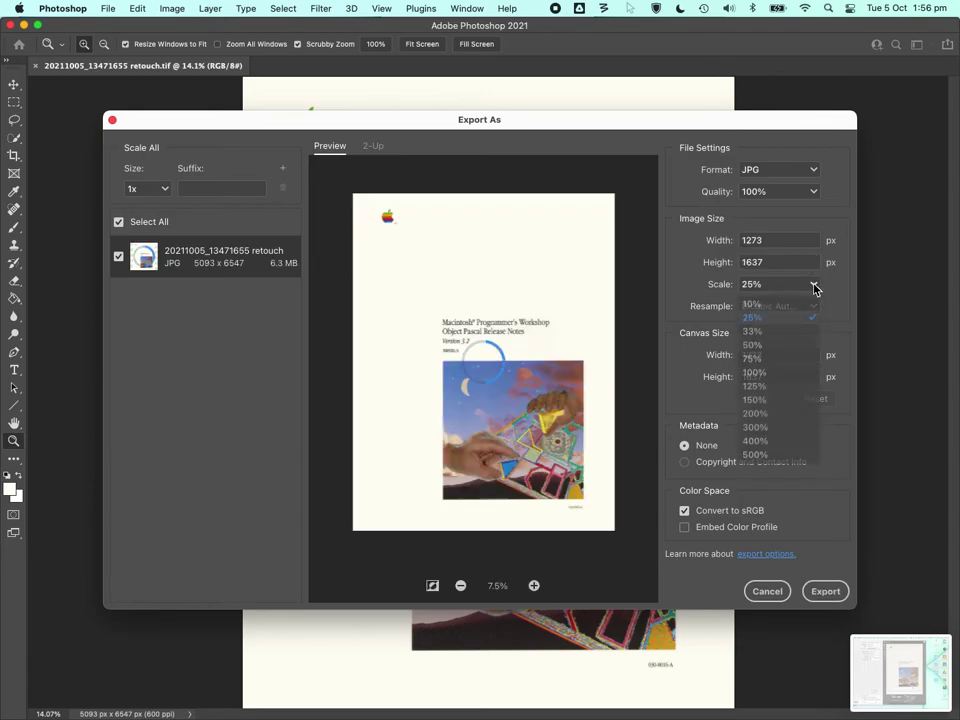
left_click(756, 347)
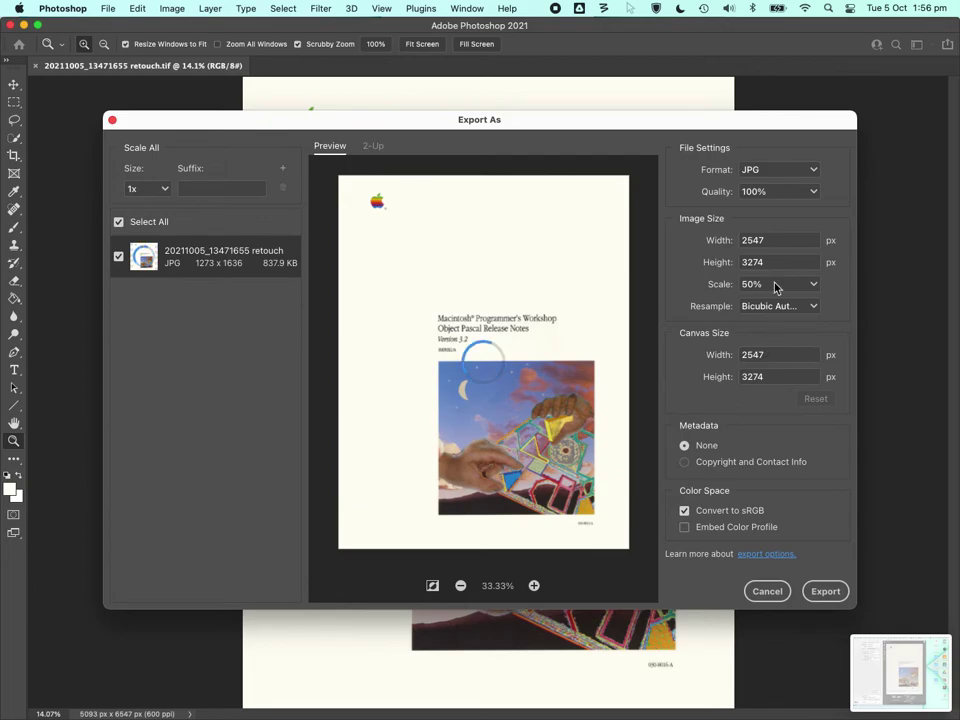
left_click(727, 196)
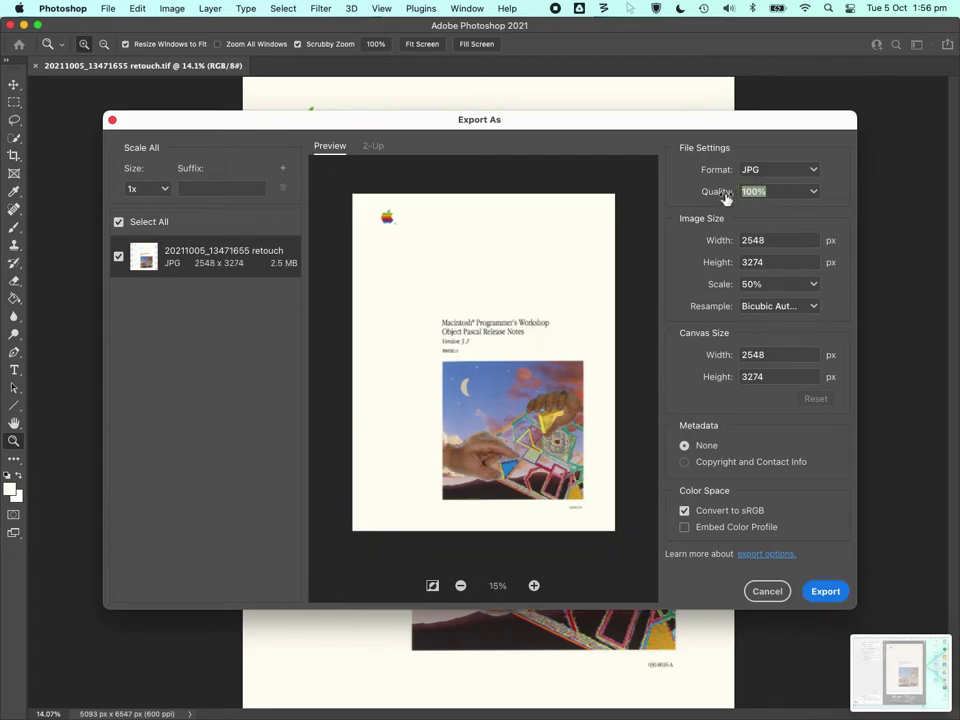
type("90")
key("Tab")
left_click(835, 594)
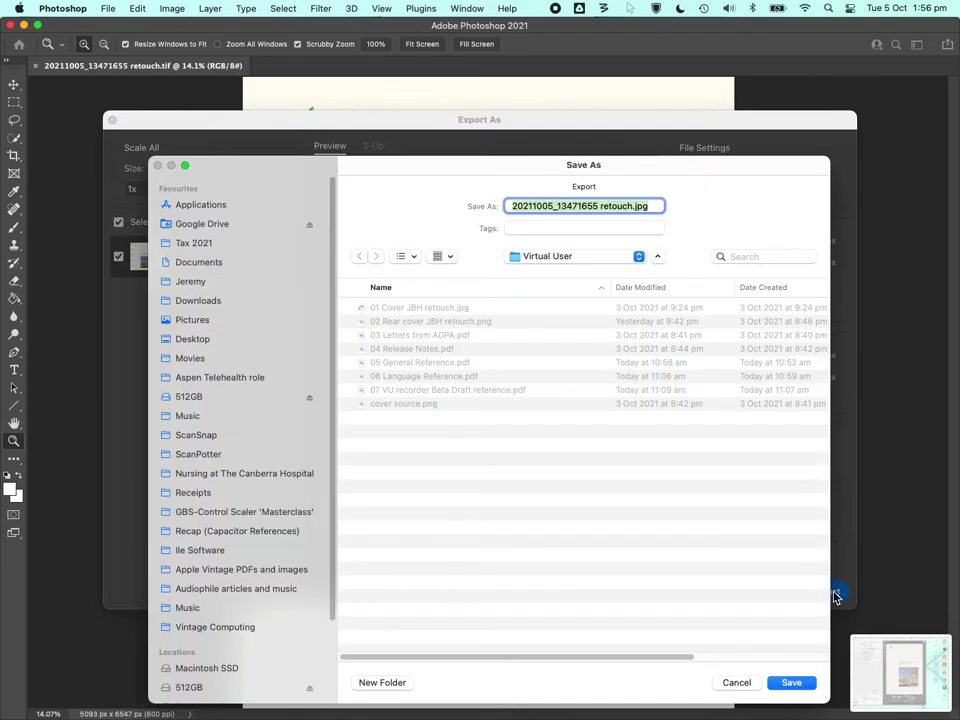
Save the JPEG into the recent Macintosh programmer's workshop folder as '02 Chapter Cover.jpg'
left_click(541, 258)
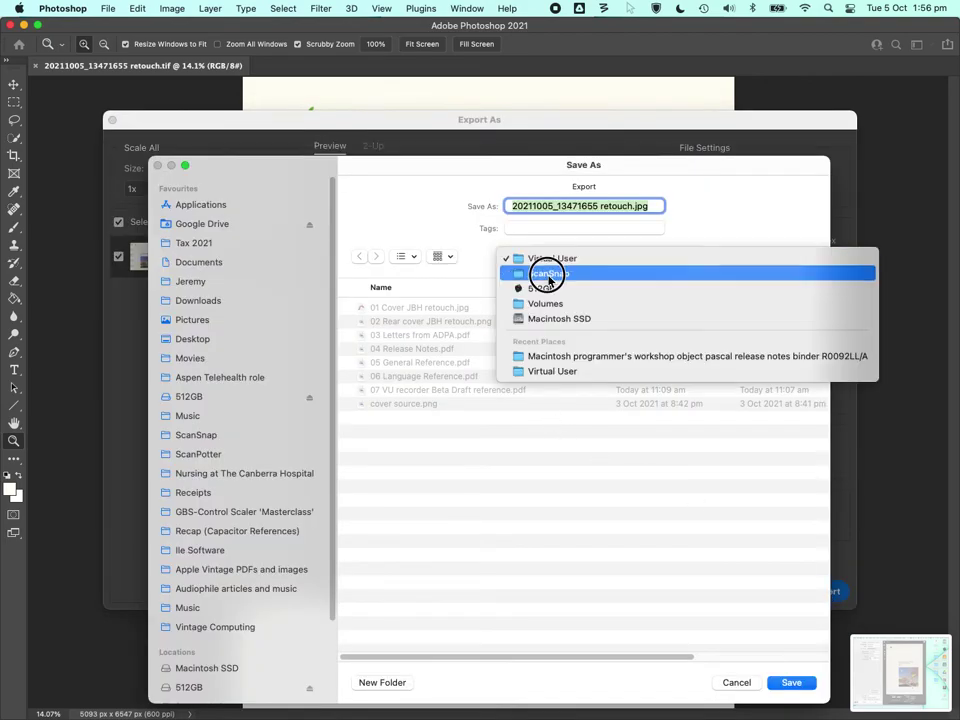
left_click(551, 357)
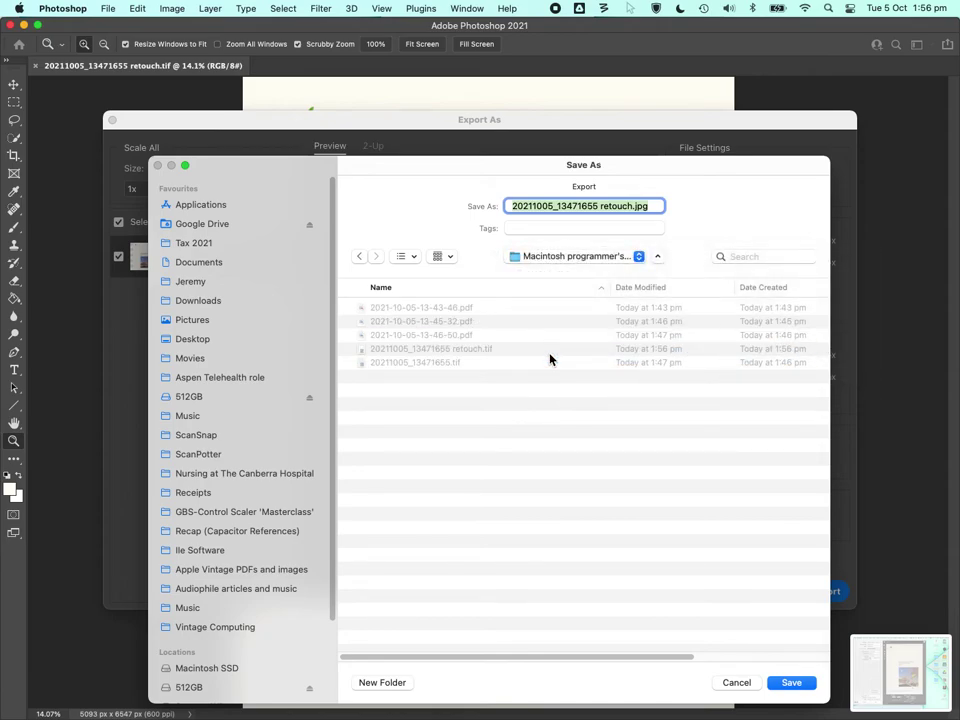
type("01")
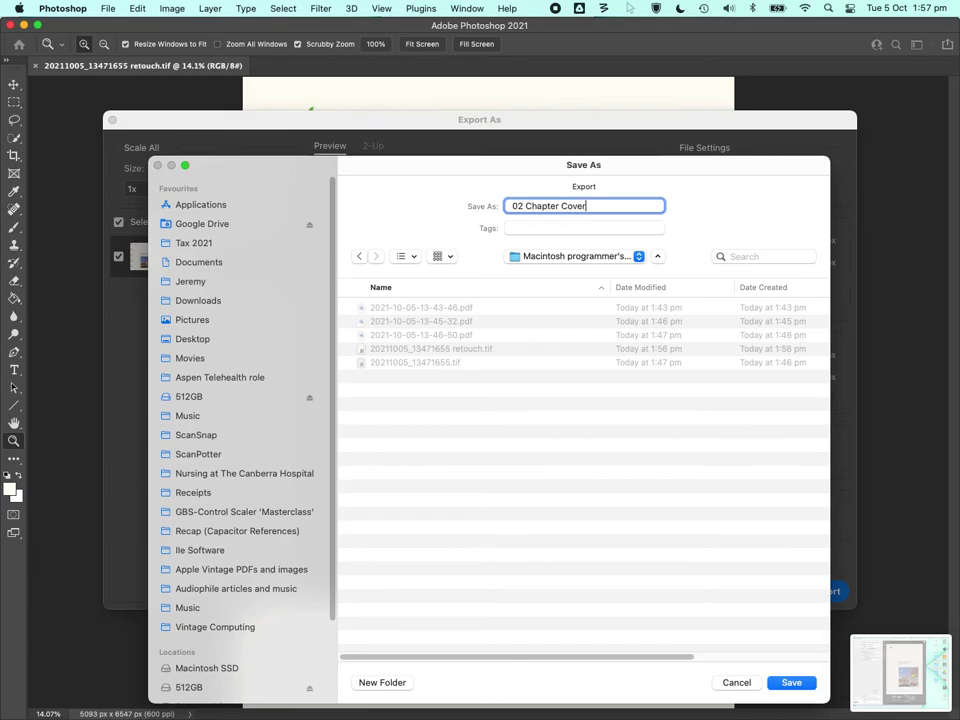
key("Return")
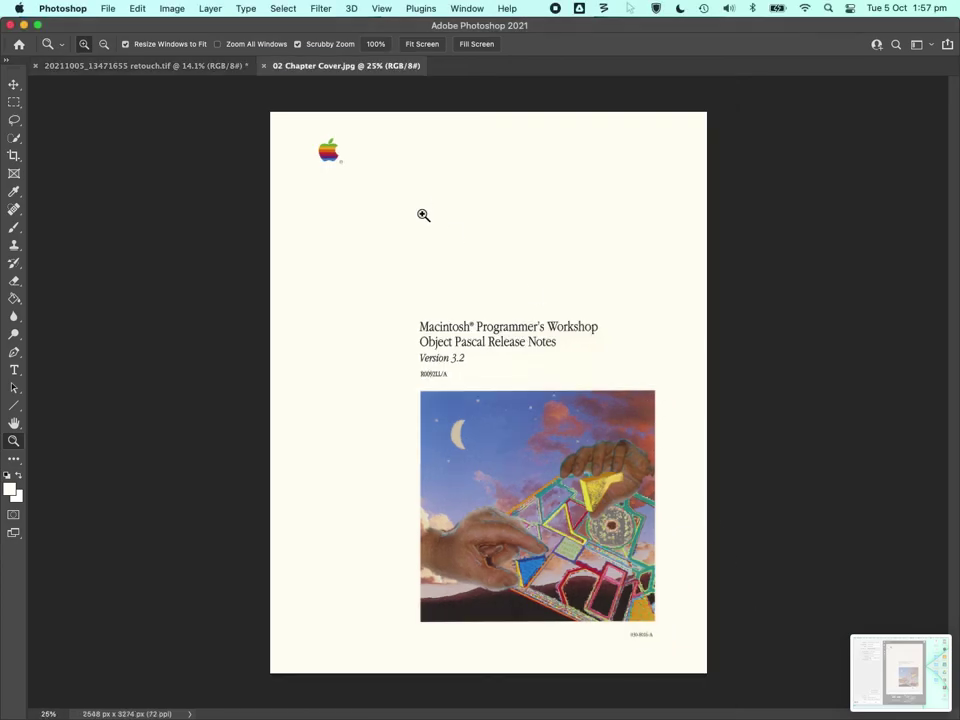
Check the exported JPEG's title at 400% and Apple logo at 100%, then return to the retouch TIFF
left_click(553, 286)
left_click_drag(481, 416, 484, 330)
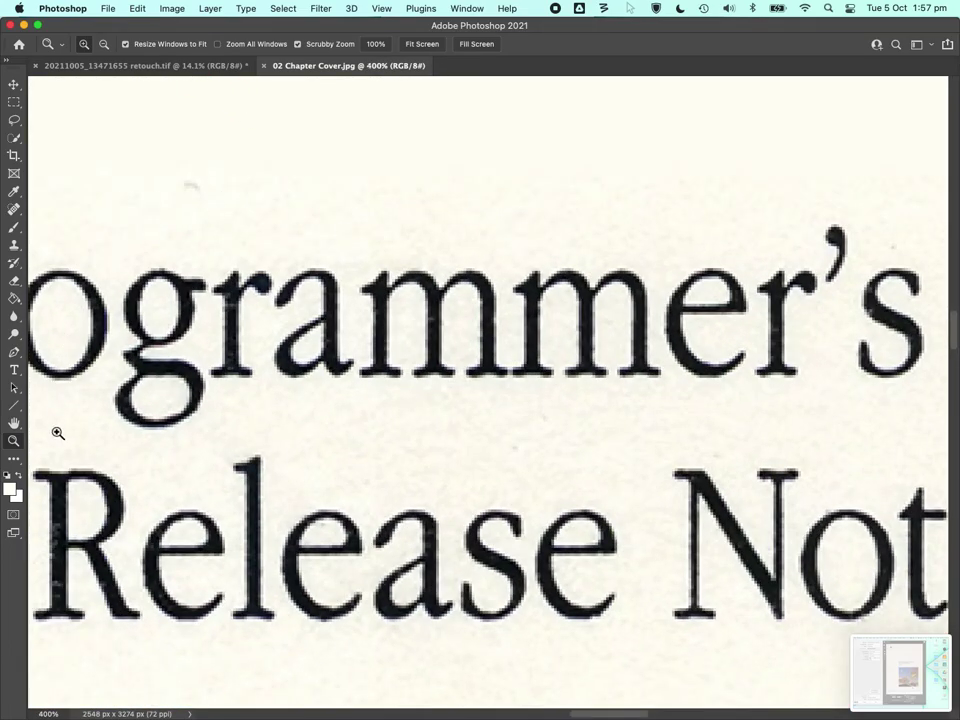
left_click(419, 43)
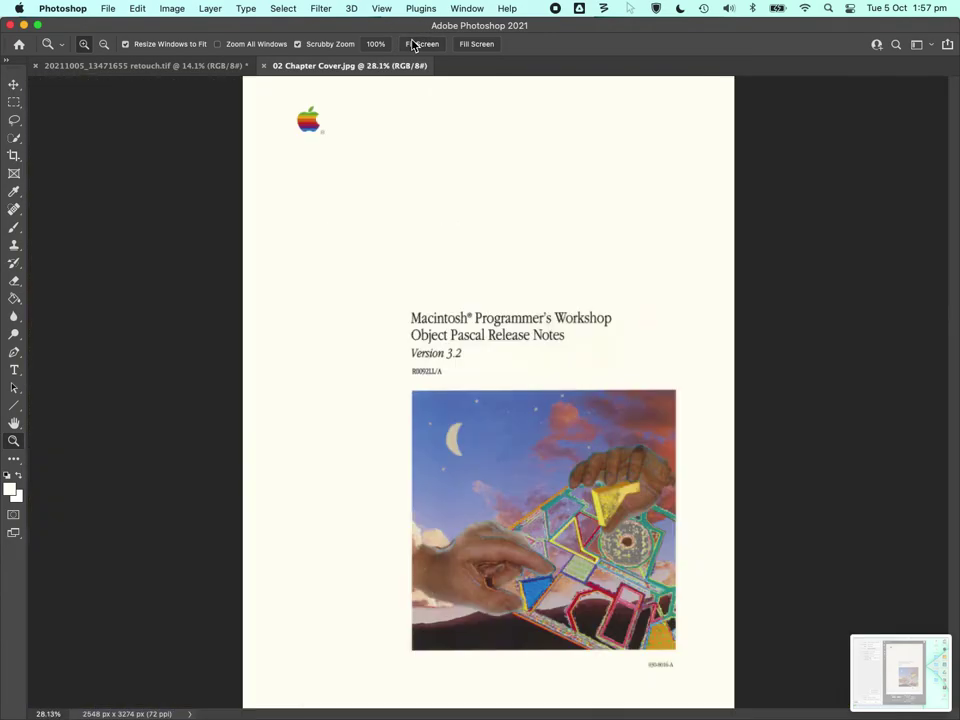
left_click(330, 96)
left_click(330, 96)
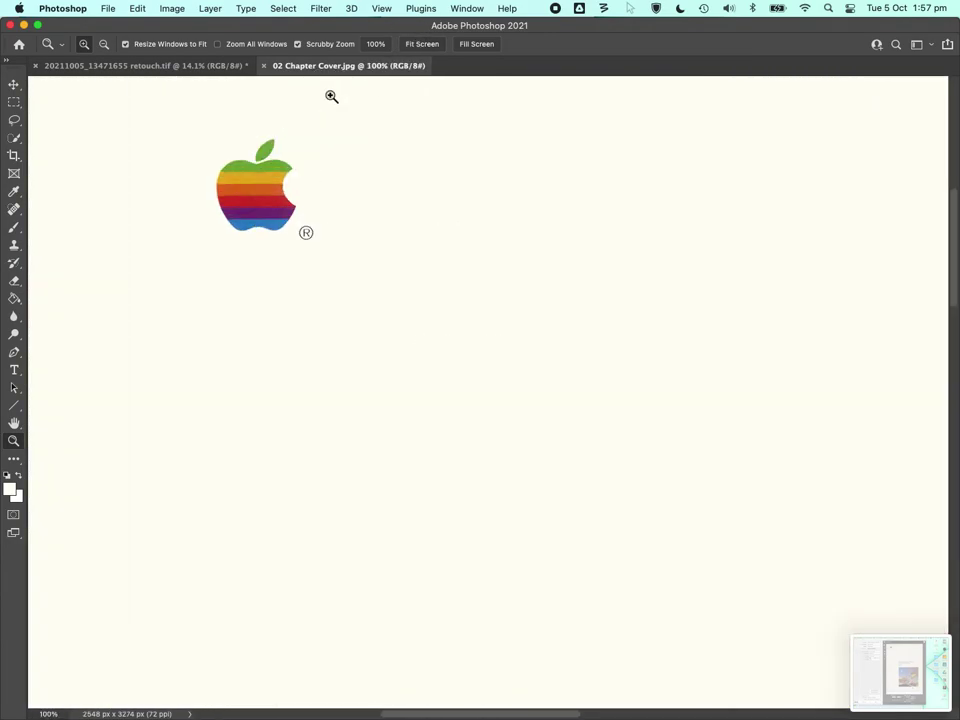
left_click(421, 45)
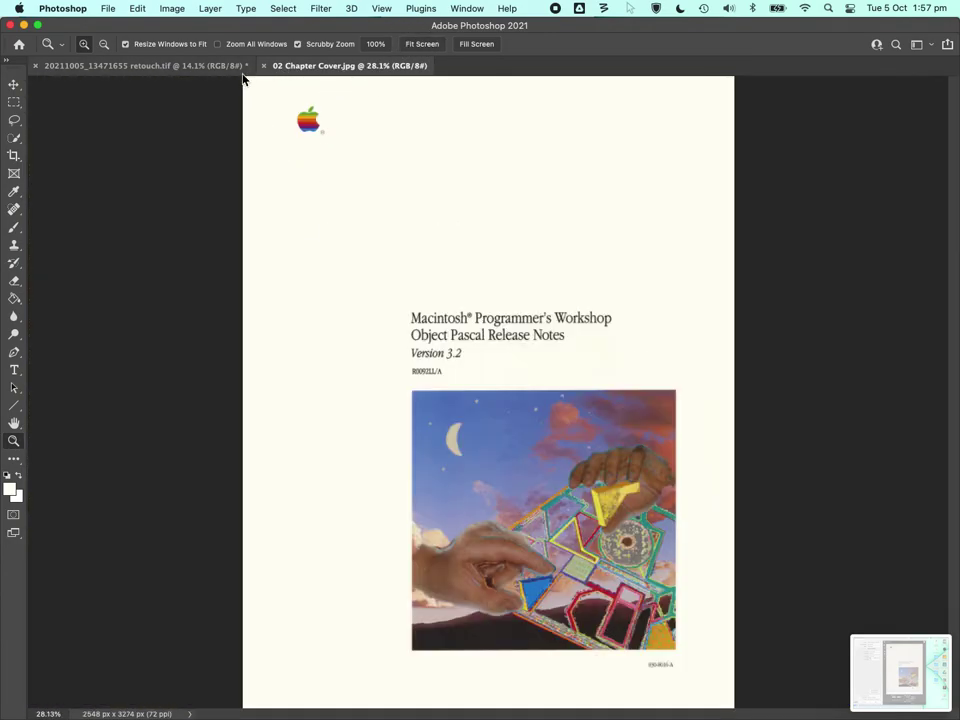
left_click(225, 66)
left_click(467, 8)
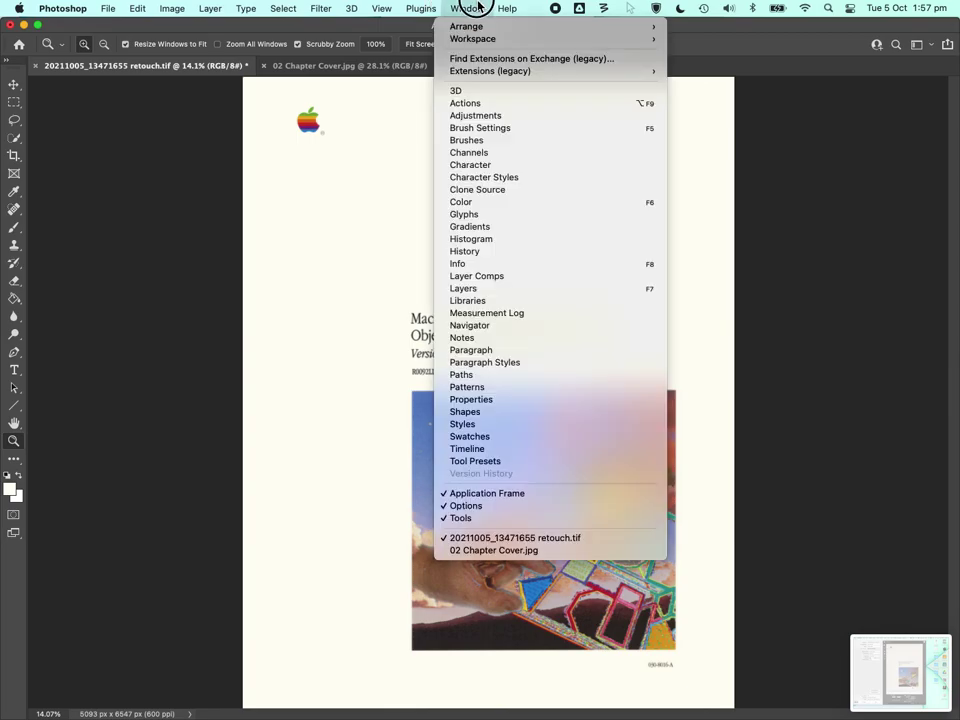
Show the History panel and set the retouch TIFF to its original-scan snapshot
left_click(522, 251)
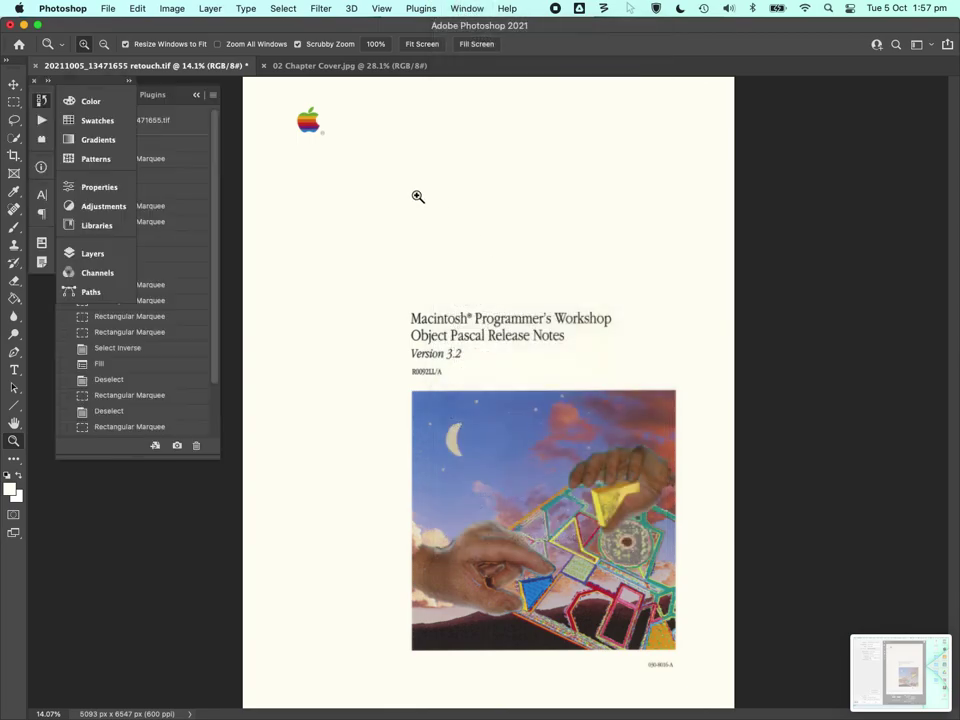
left_click(129, 81)
key("alt+F9")
left_click(75, 95)
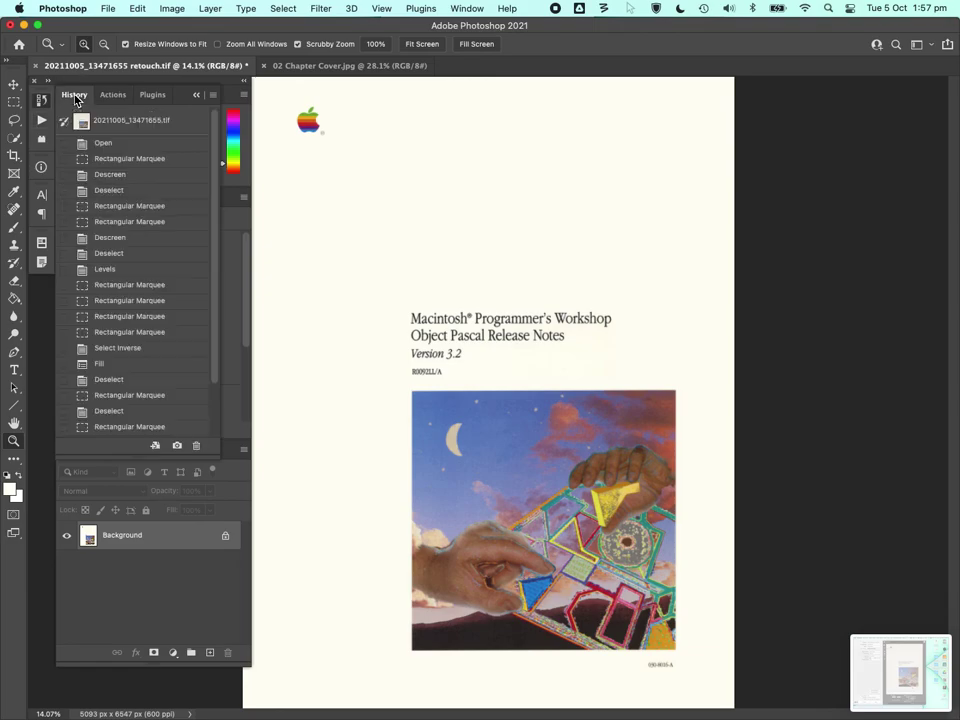
left_click(131, 121)
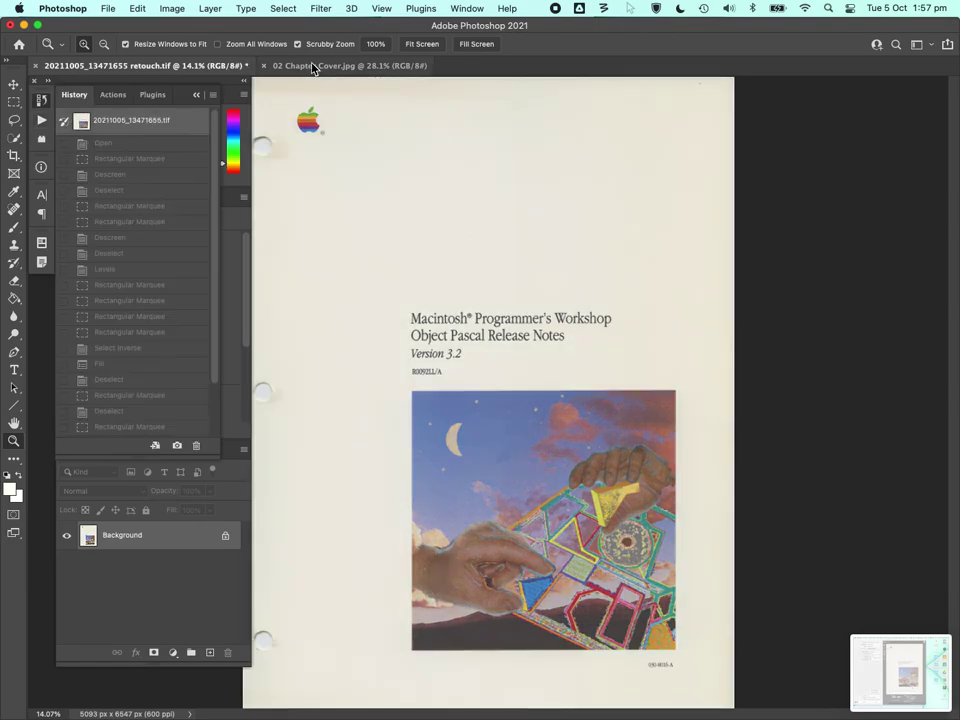
left_click(244, 81)
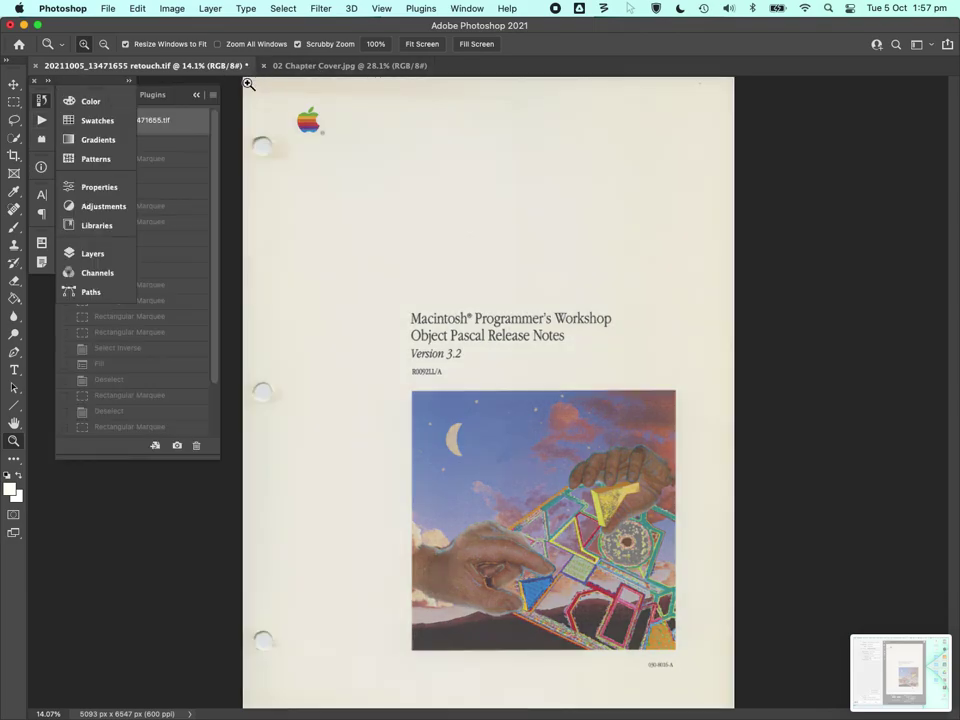
Compare the original-state TIFF with the cleaned 02 Chapter Cover JPEG by toggling their tabs
left_click(343, 66)
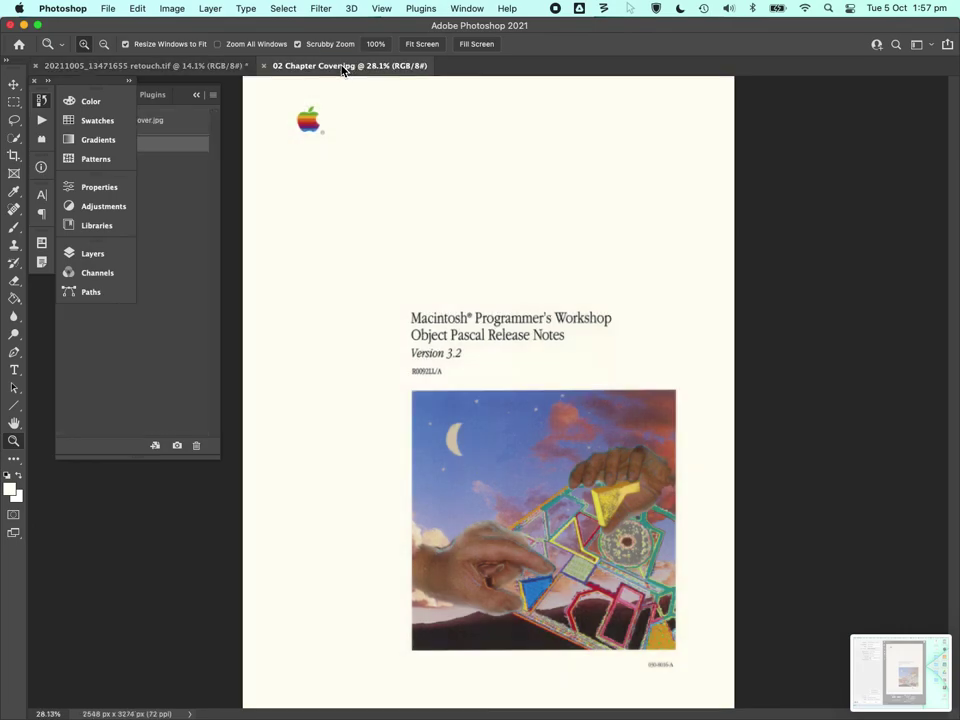
left_click(214, 68)
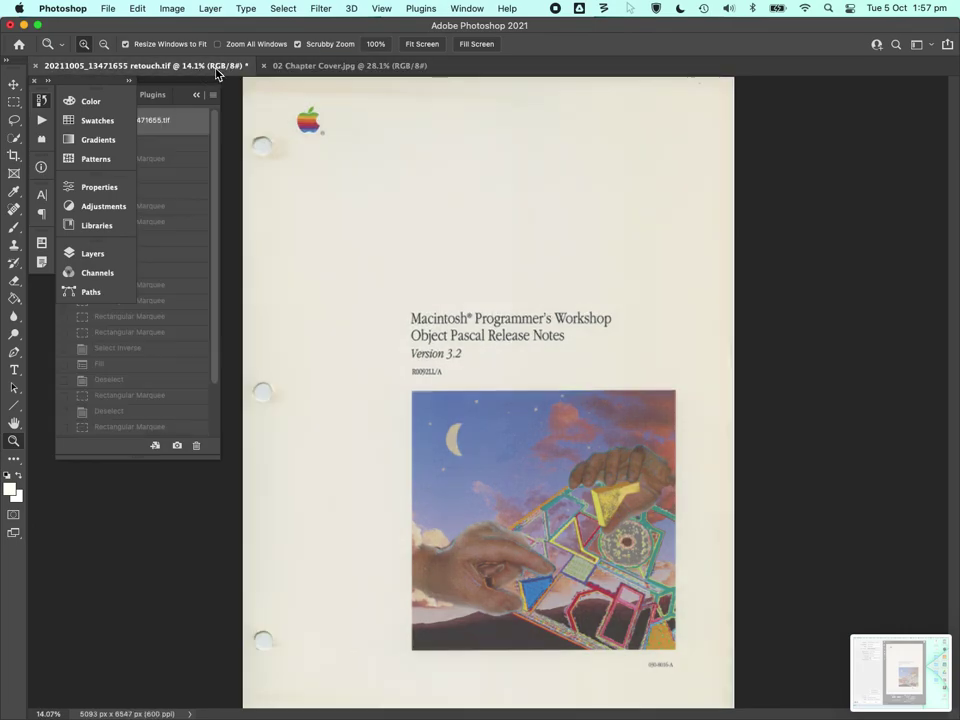
left_click(308, 67)
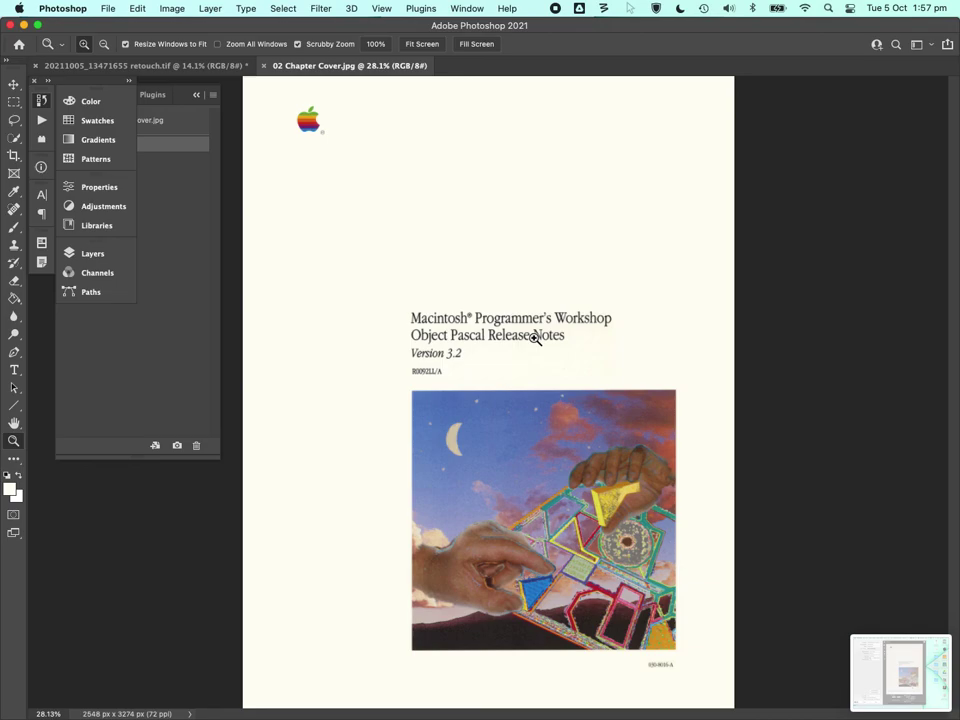
key("super+shift+5")
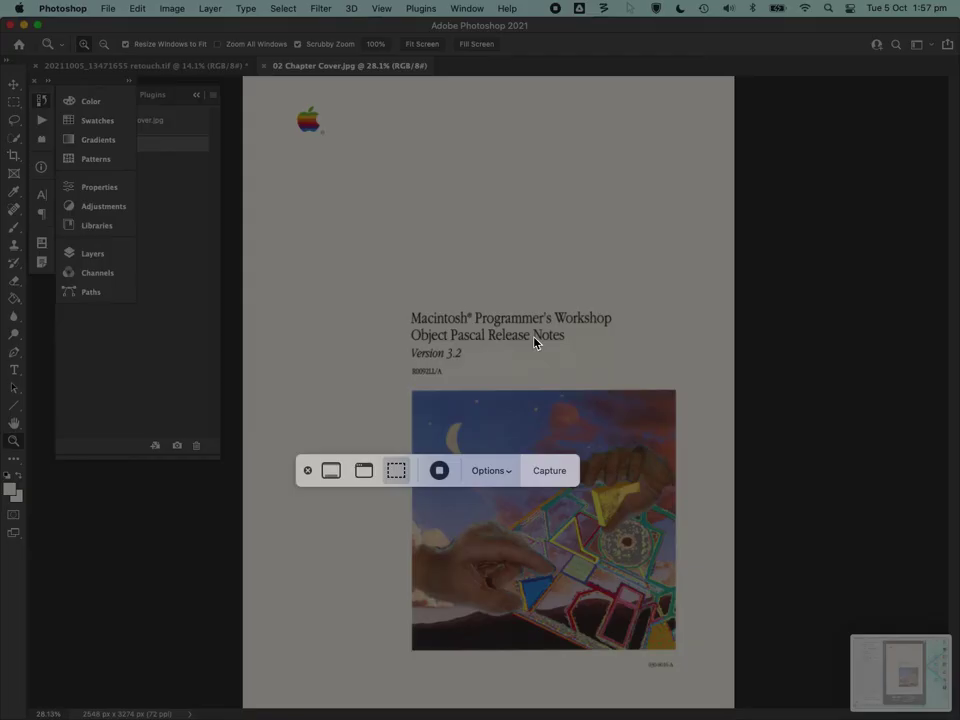